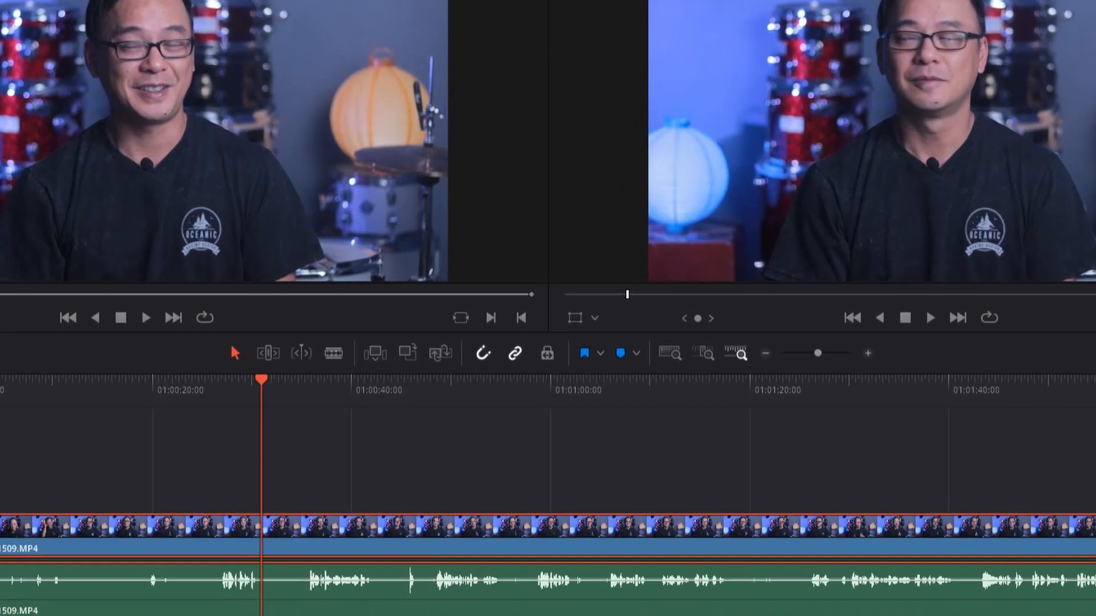
# - Split the MVI_1509.MP4 clip with the Blade at about 01:00:34:24, just before the speech starts
pyautogui.press('b')
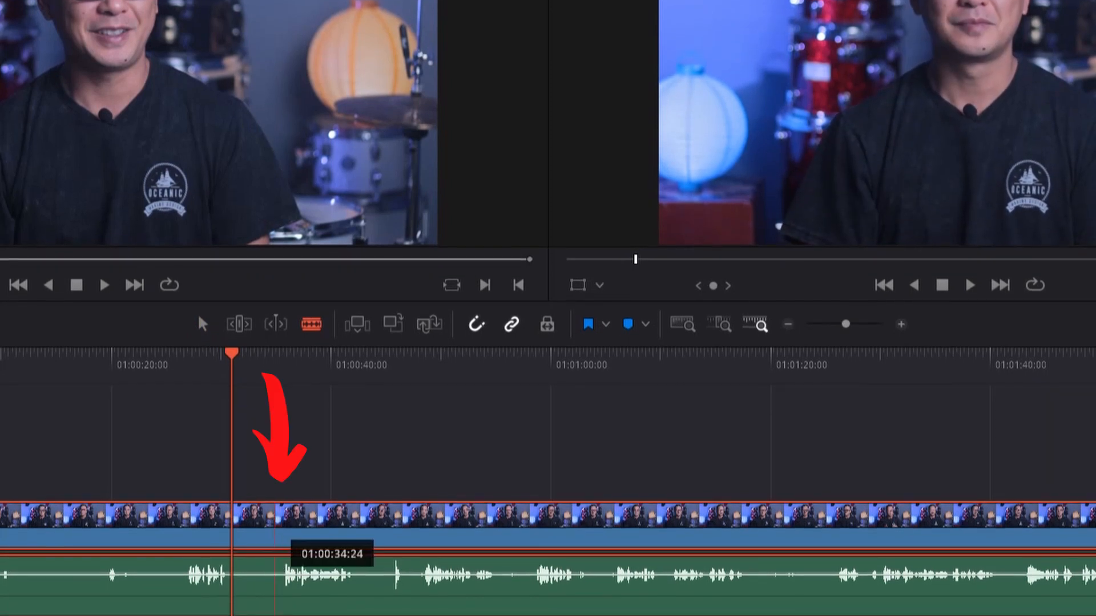
pyautogui.click(274, 542)
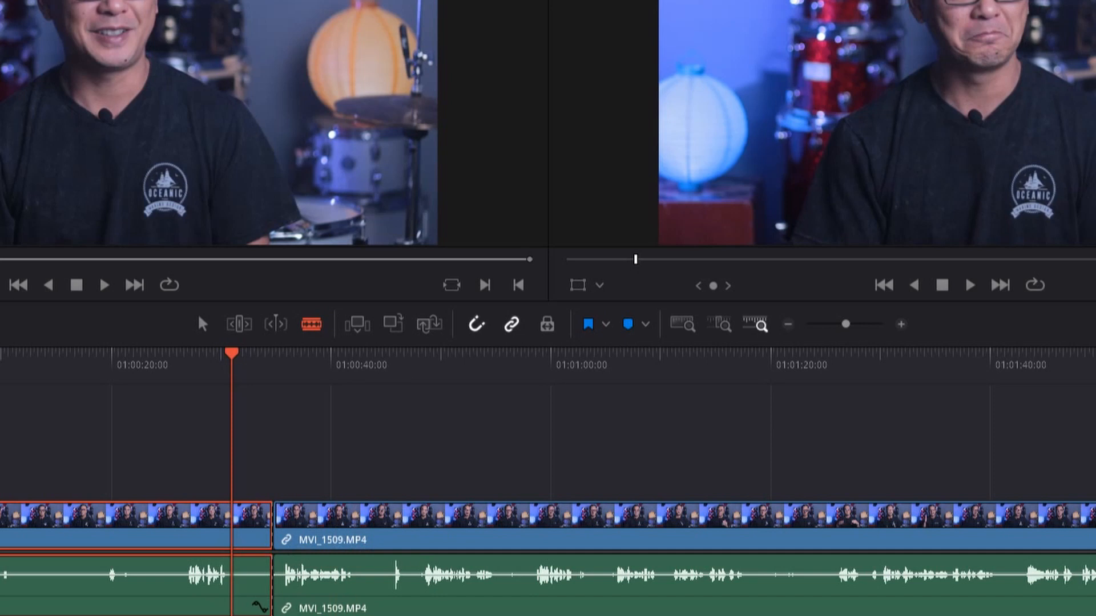
pyautogui.click(801, 539)
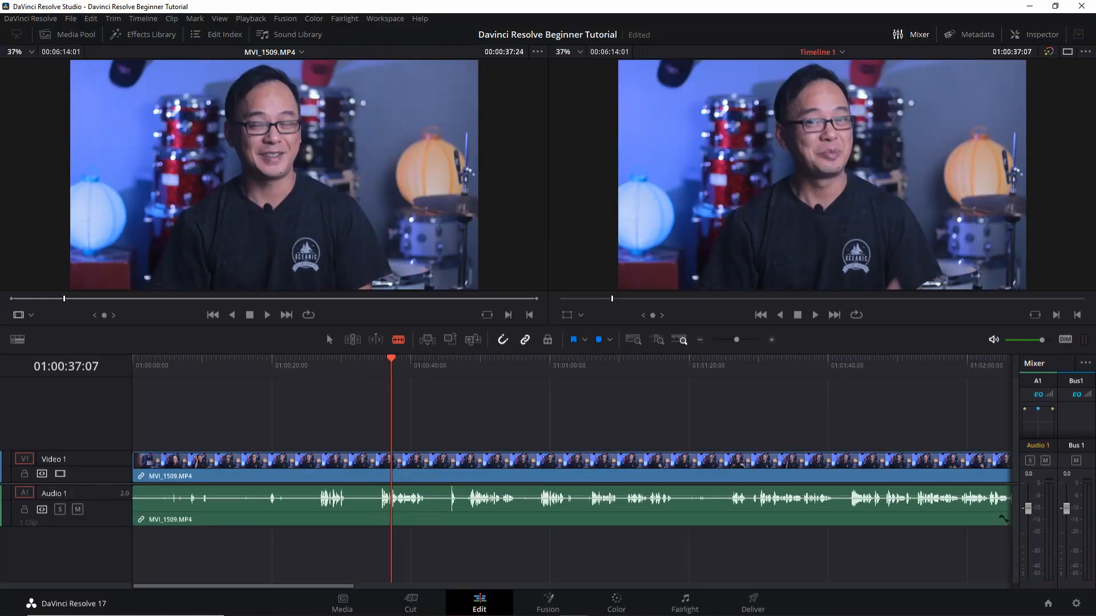
# - Split the clip at the playhead near 01:00:34, then delete the section before the cut and close the gap
pyautogui.moveTo(360, 418); pyautogui.dragTo(375, 532)
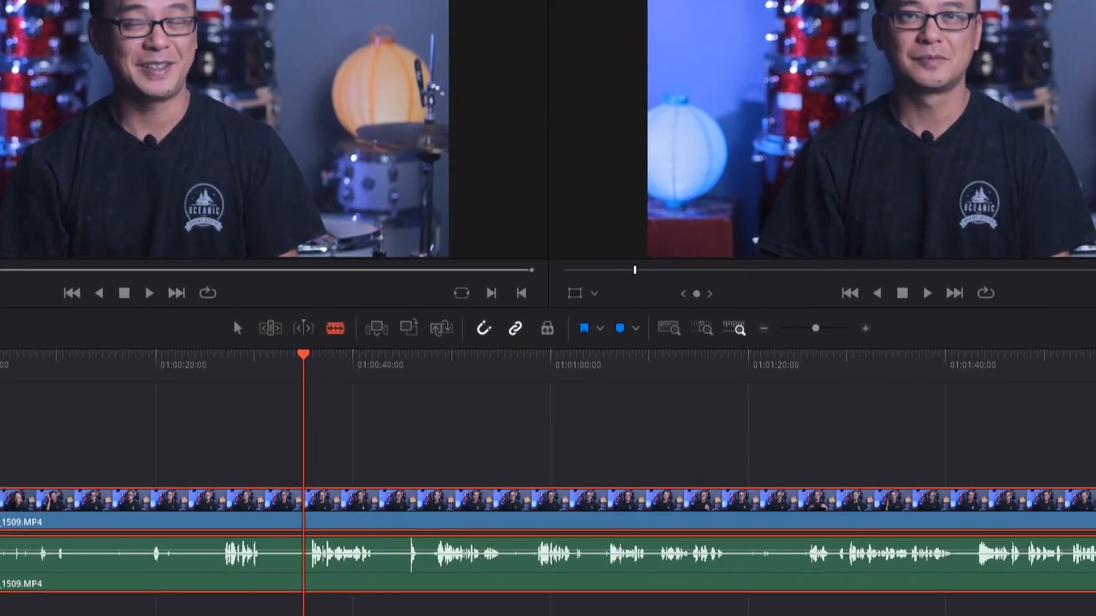
pyautogui.click(303, 522)
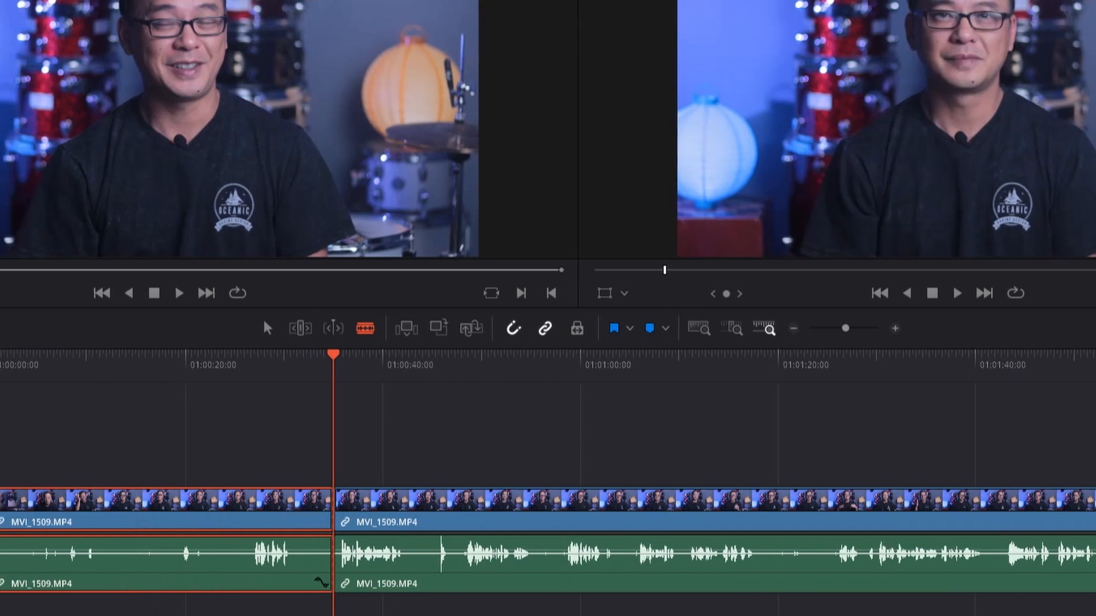
pyautogui.press('BackSpace')
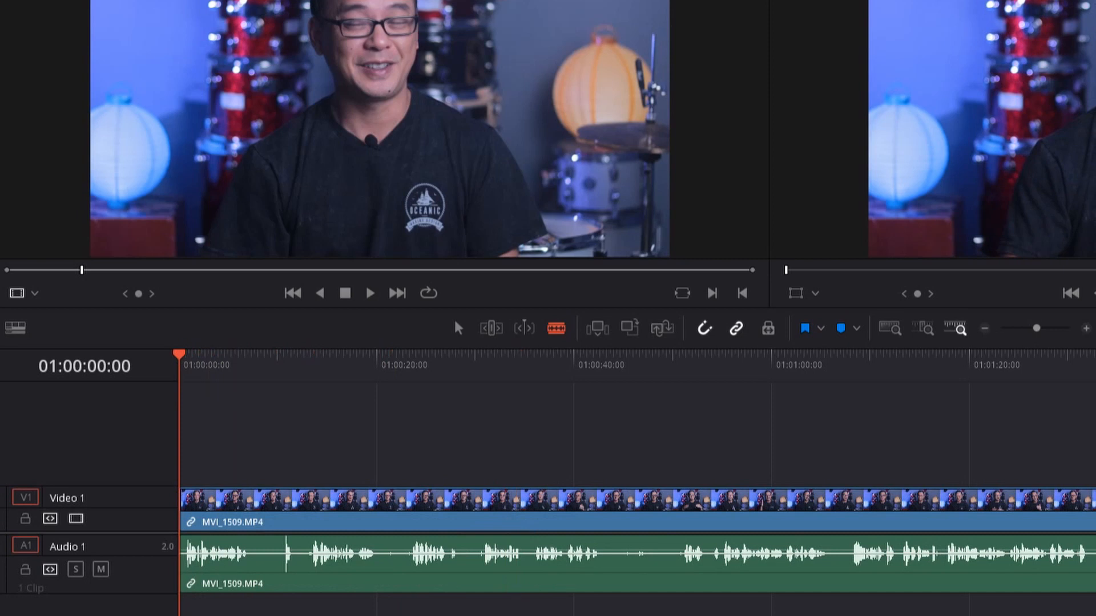
# - Play the timeline from its start and split the clip at 01:00:07:18, after the first spoken passage
pyautogui.hotkey('ctrl', 'a')
pyautogui.press('space')
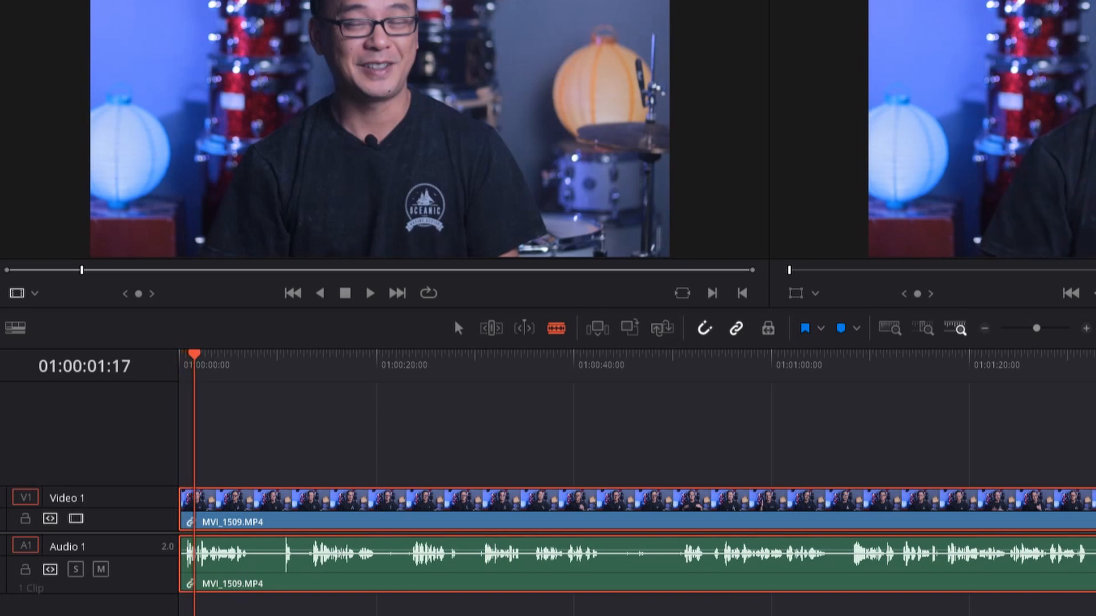
pyautogui.press('space')
pyautogui.hotkey('ctrl', 'b')
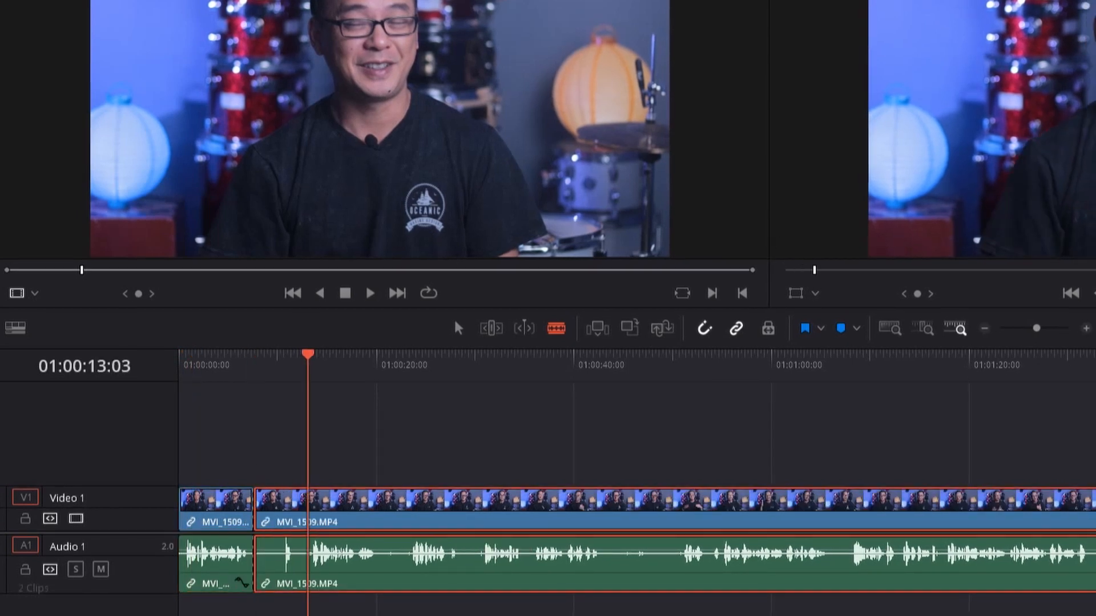
# - Split the clip again at 01:00:12:26 and ripple-delete the short segment between the two cuts
pyautogui.moveTo(308, 354)
pyautogui.mouseDown()
pyautogui.moveTo(281, 355)
pyautogui.moveTo(305, 355)
pyautogui.mouseUp()
pyautogui.click(305, 513)
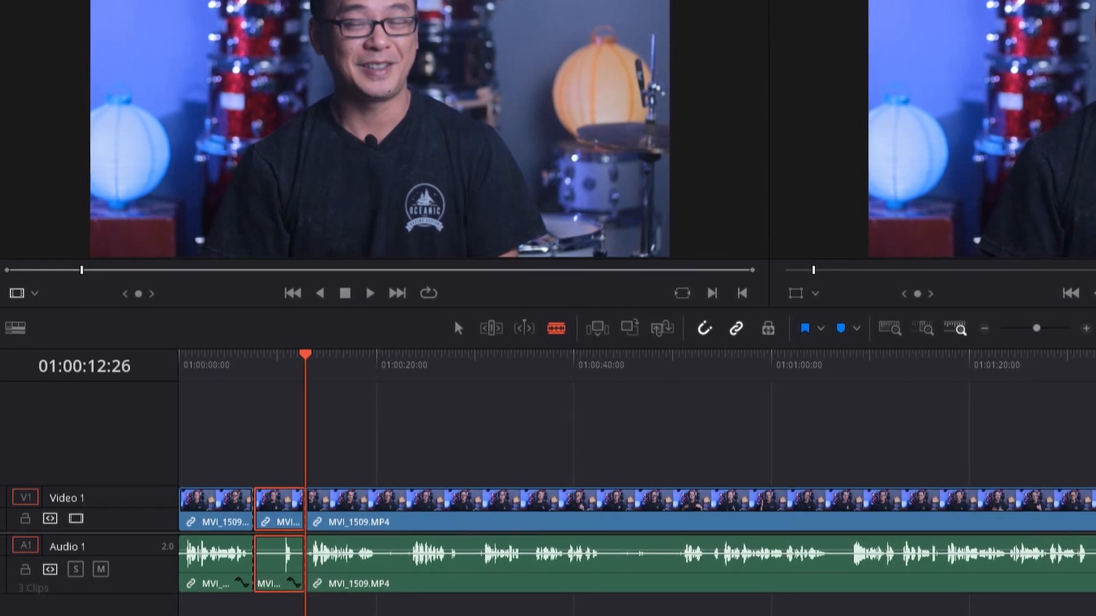
pyautogui.hotkey('shift', 'BackSpace')
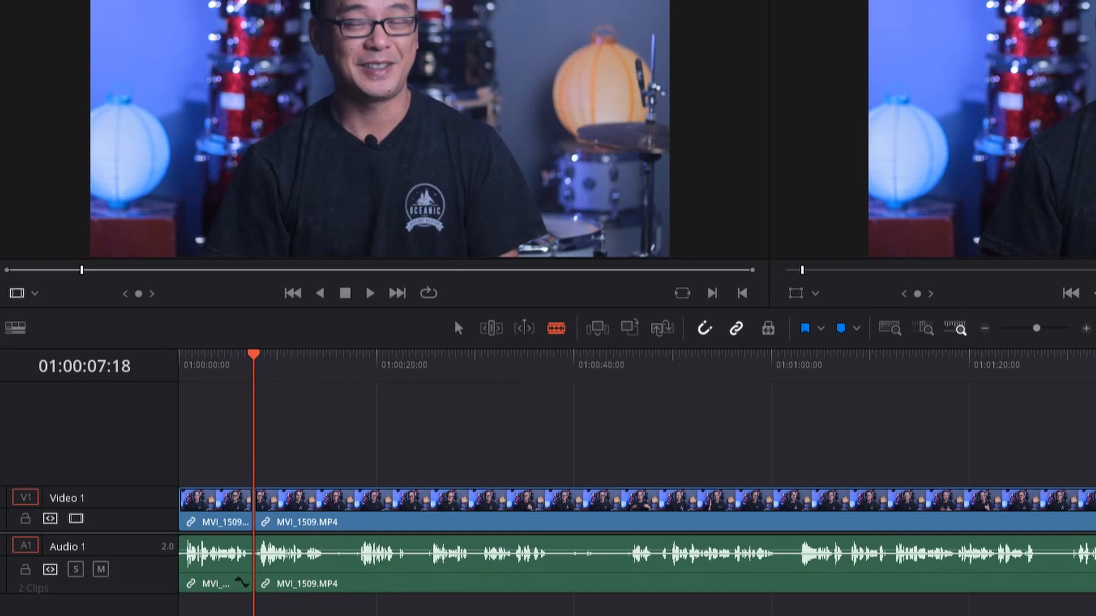
pyautogui.hotkey('ctrl', 'z')
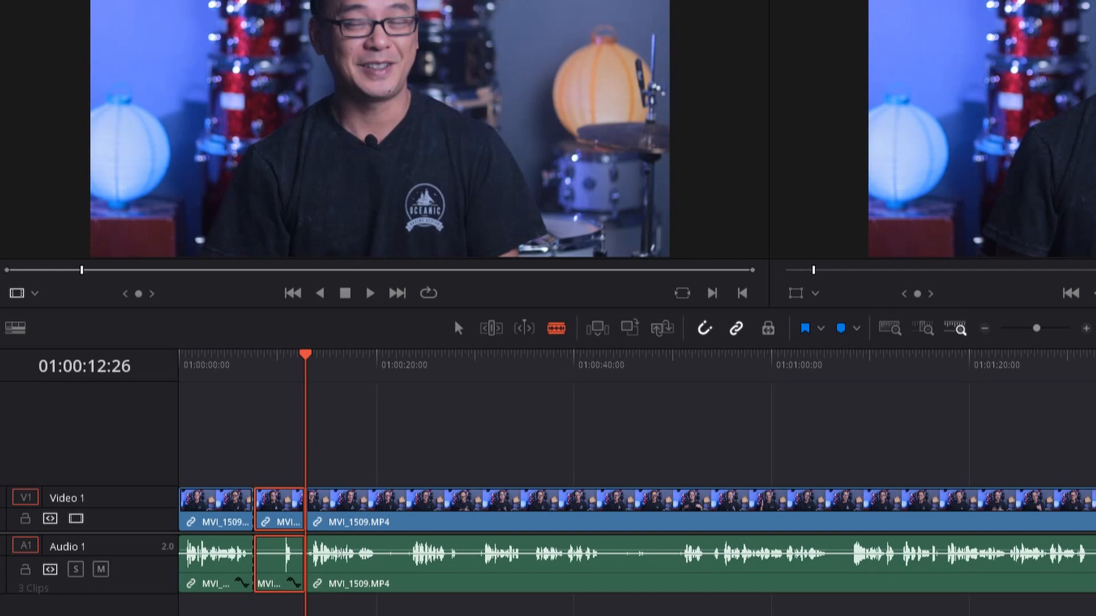
pyautogui.press('Delete')
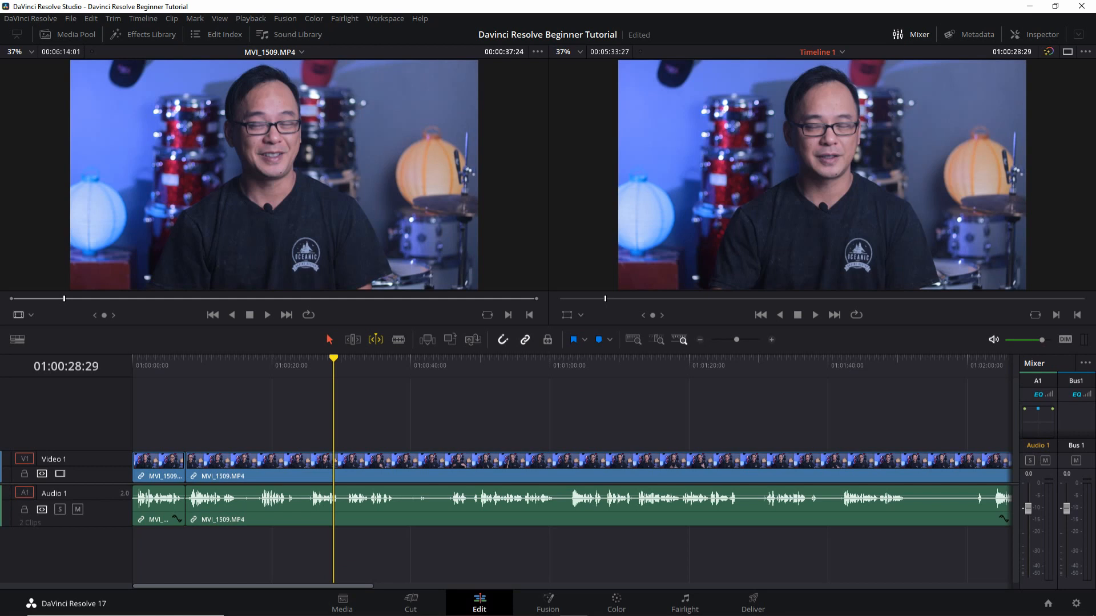
# - Slip the second clip's content in trim edit mode so it shows a later part of the footage
pyautogui.click(376, 340)
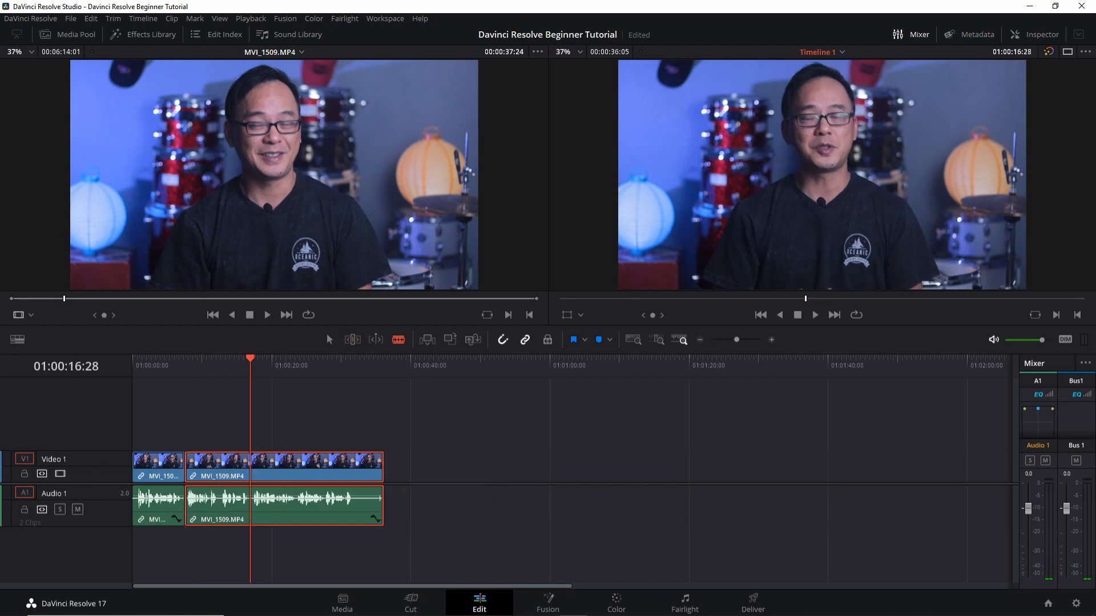
pyautogui.press('a')
pyautogui.moveTo(294, 460); pyautogui.dragTo(286, 460)
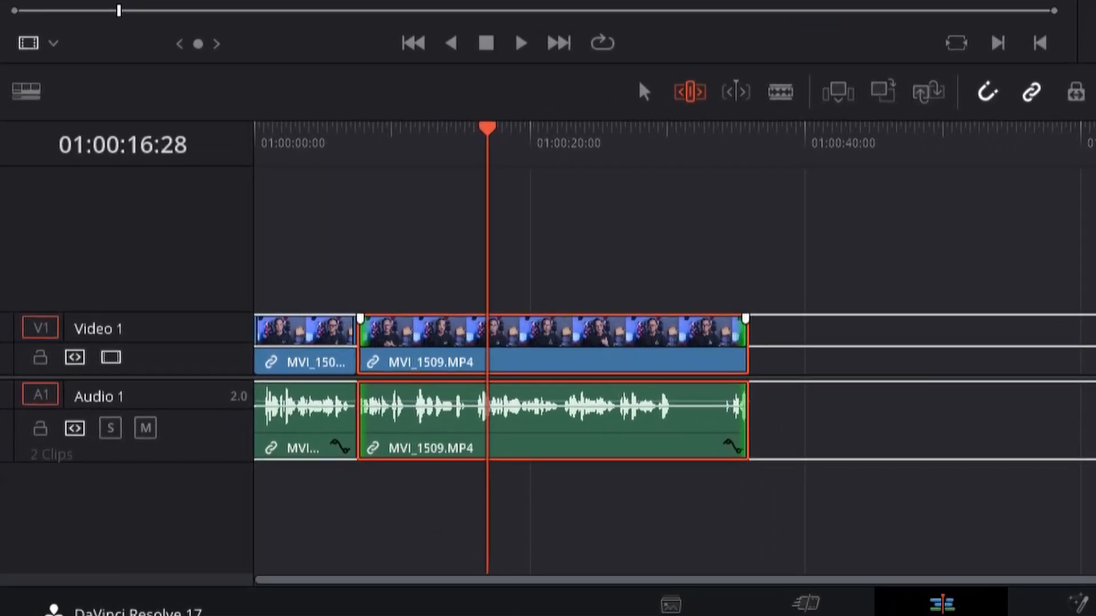
pyautogui.moveTo(572, 349); pyautogui.dragTo(459, 346)
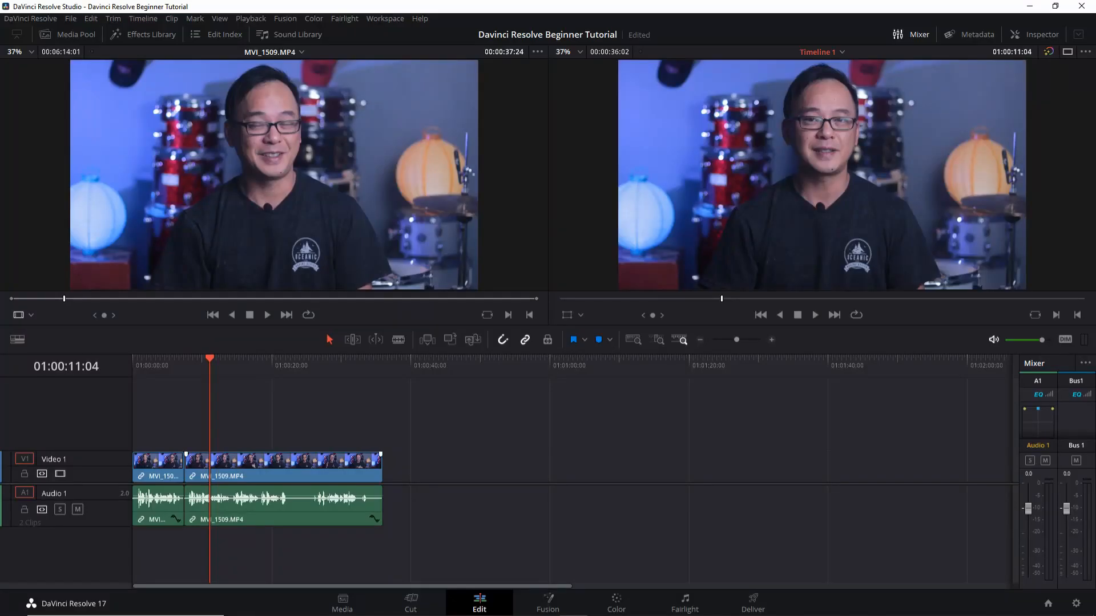
# - Trim the end of the second clip back to the playhead at 01:00:22:19
pyautogui.click(185, 468)
pyautogui.click(310, 427)
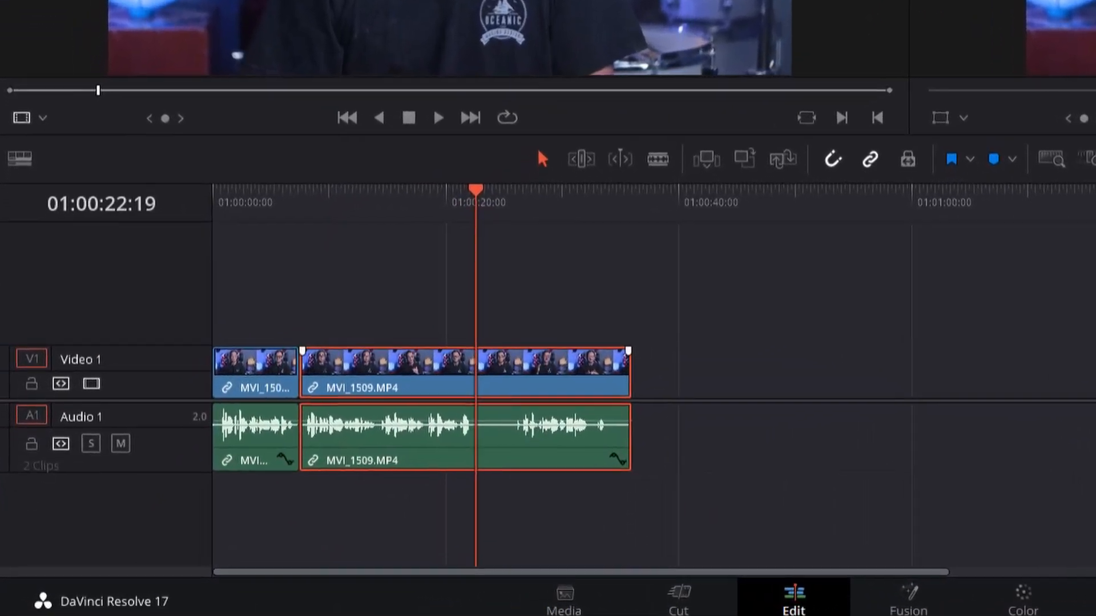
pyautogui.click(629, 377)
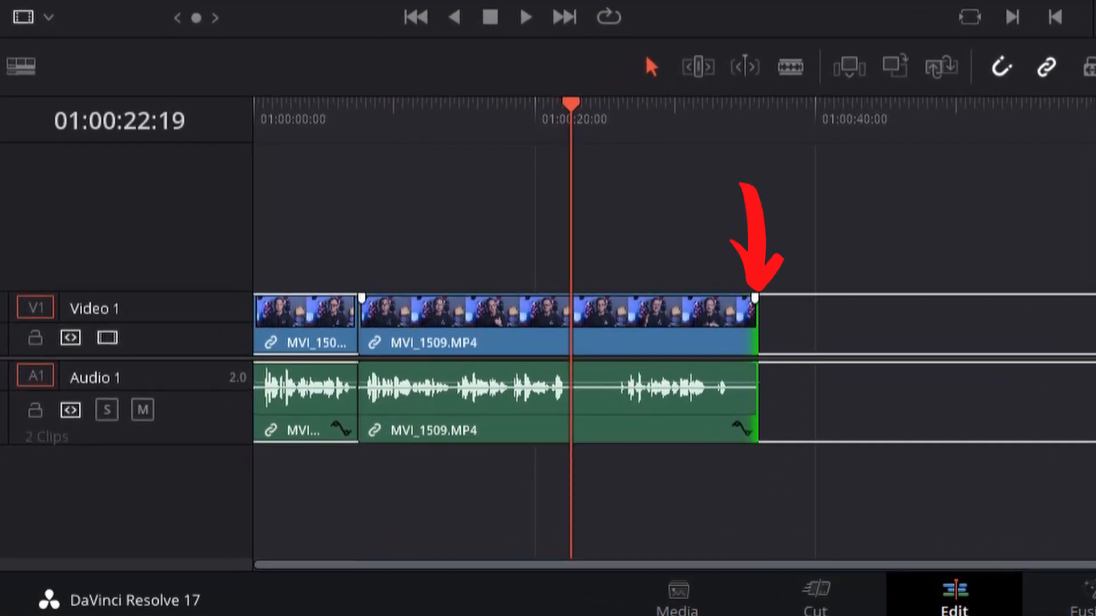
pyautogui.moveTo(756, 342); pyautogui.dragTo(570, 342)
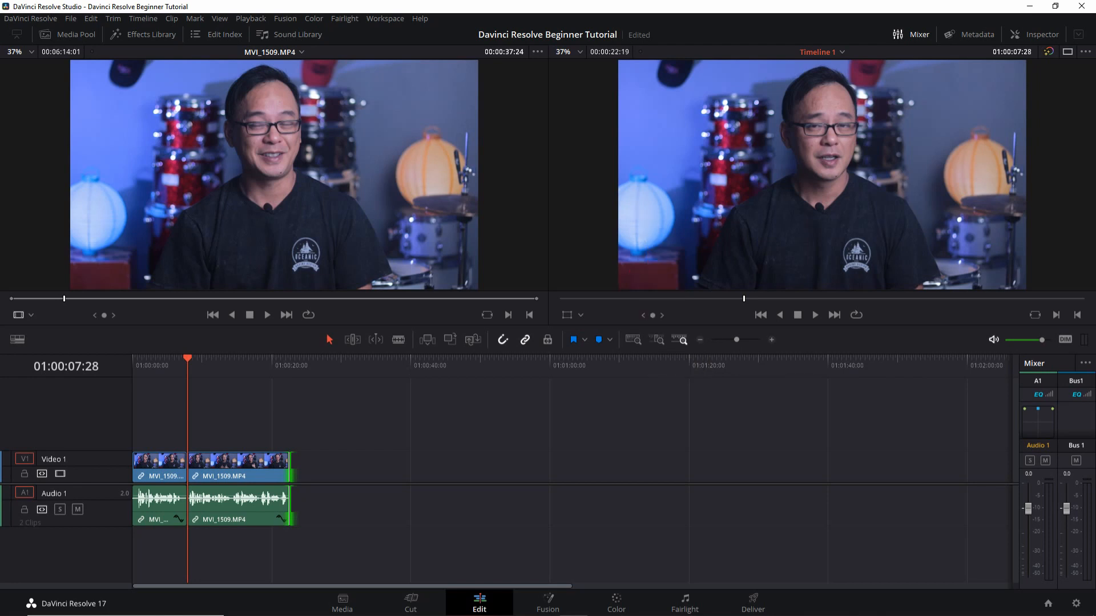
# - Split the clips with the Blade at 01:00:08:04 and 01:00:06:21, on either side of the silent pause
pyautogui.moveTo(736, 339); pyautogui.dragTo(725, 340)
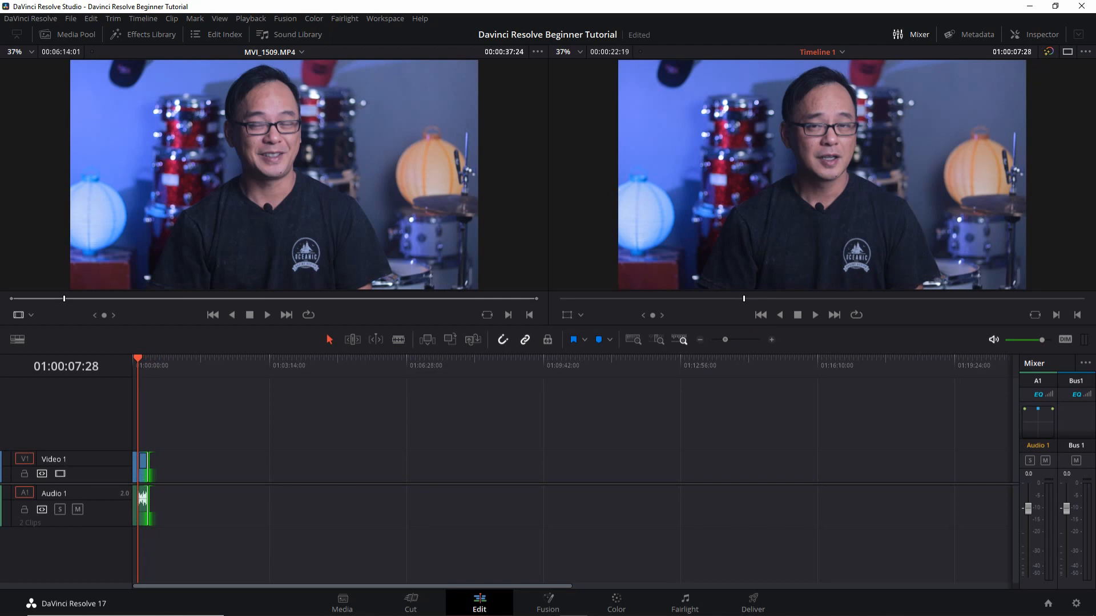
pyautogui.moveTo(725, 339); pyautogui.dragTo(751, 339)
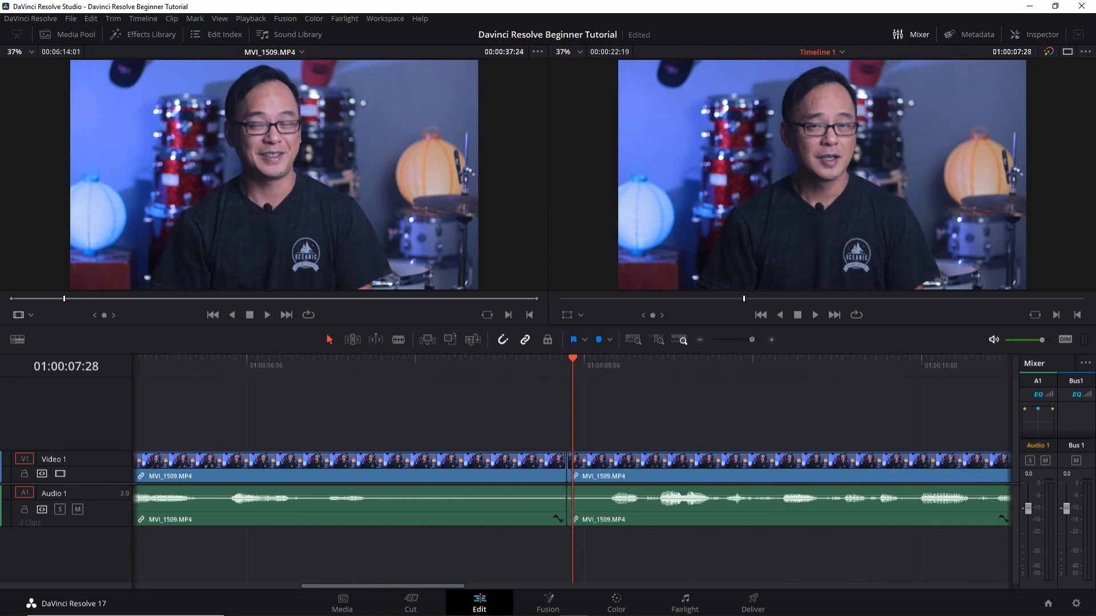
pyautogui.press('space')
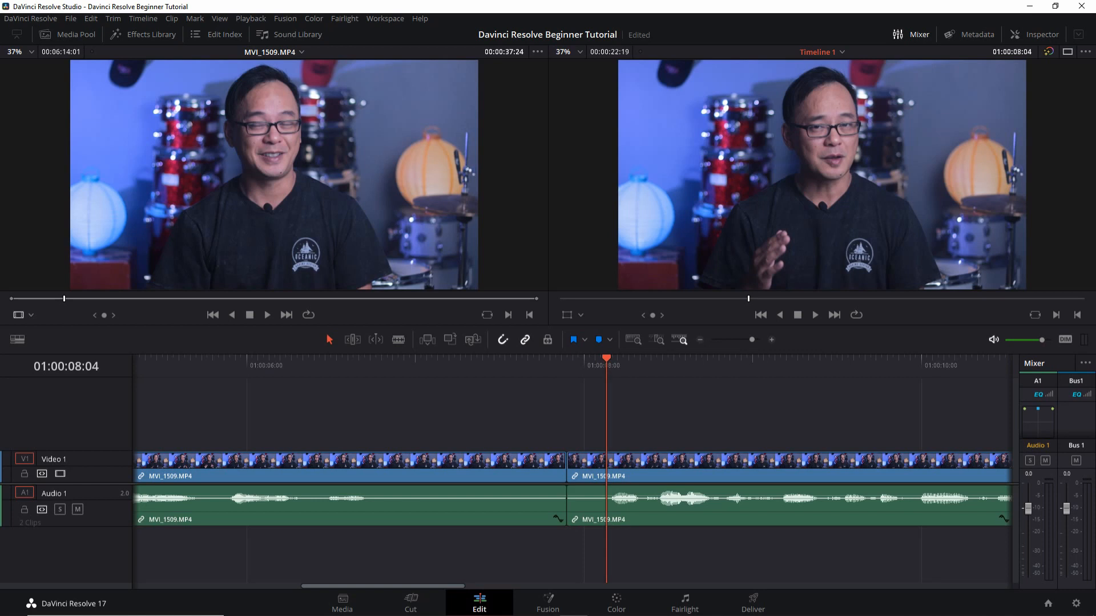
pyautogui.press('b')
pyautogui.click(606, 470)
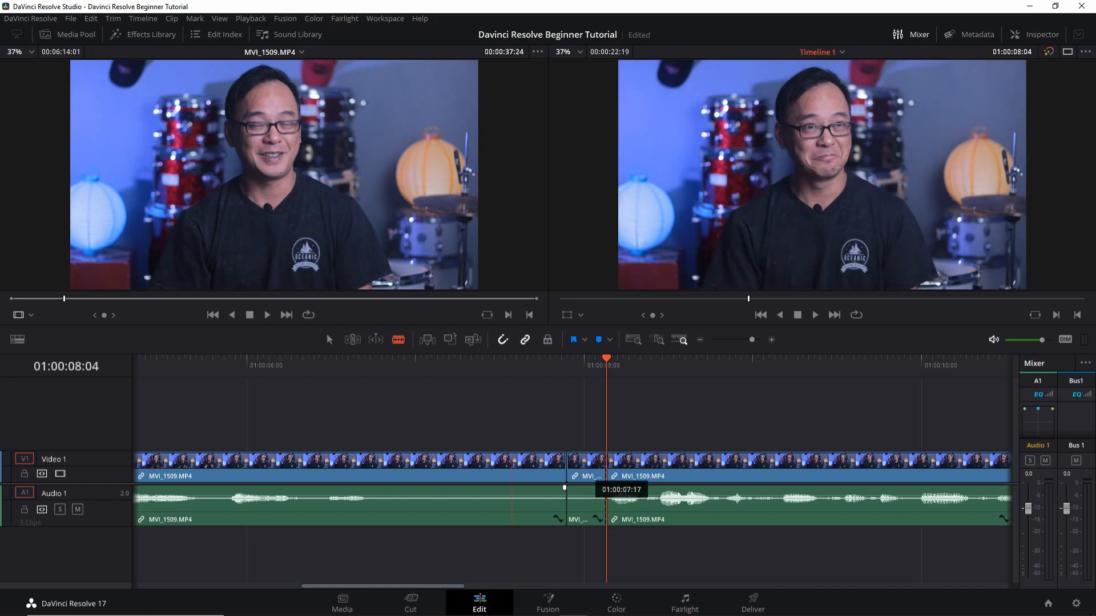
pyautogui.click(364, 490)
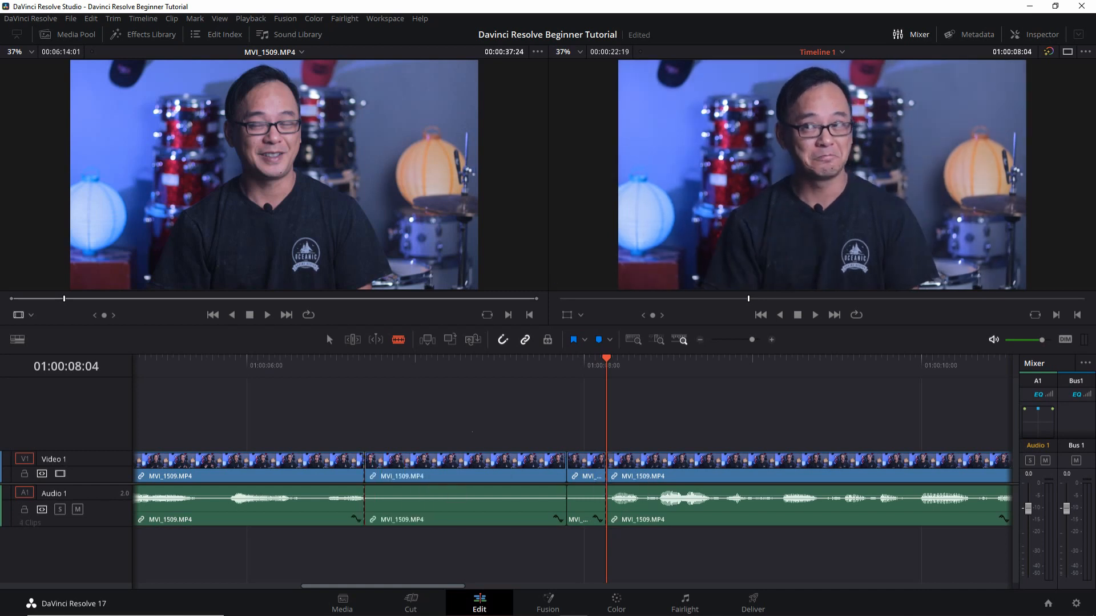
# - Ripple-delete the two short silent segments between the new cuts and play back the join
pyautogui.moveTo(472, 432); pyautogui.dragTo(578, 509)
pyautogui.press('Delete')
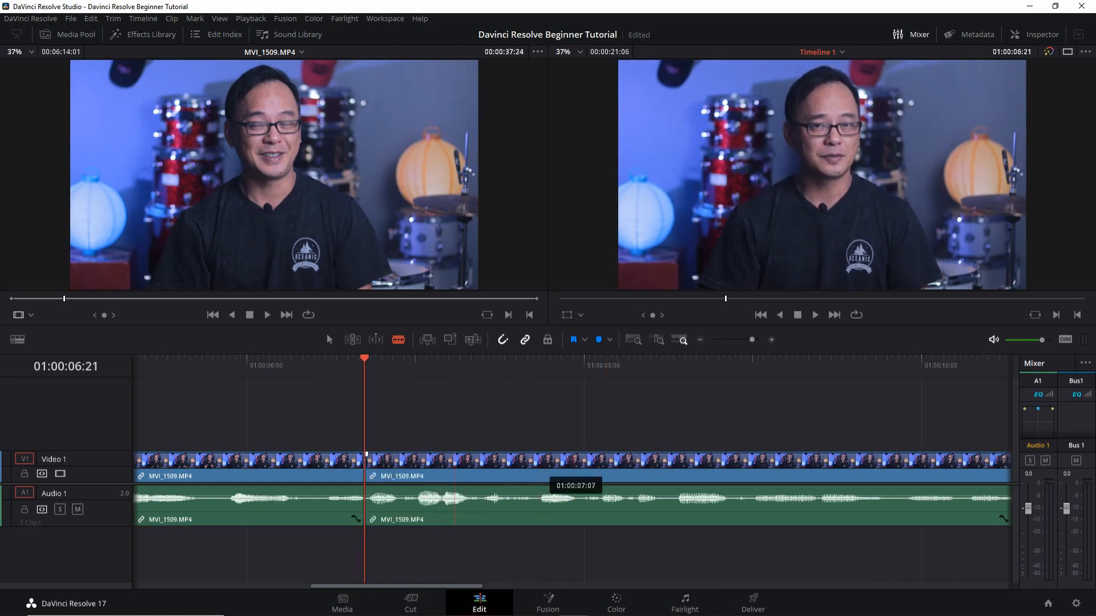
pyautogui.click(319, 363)
pyautogui.press('space')
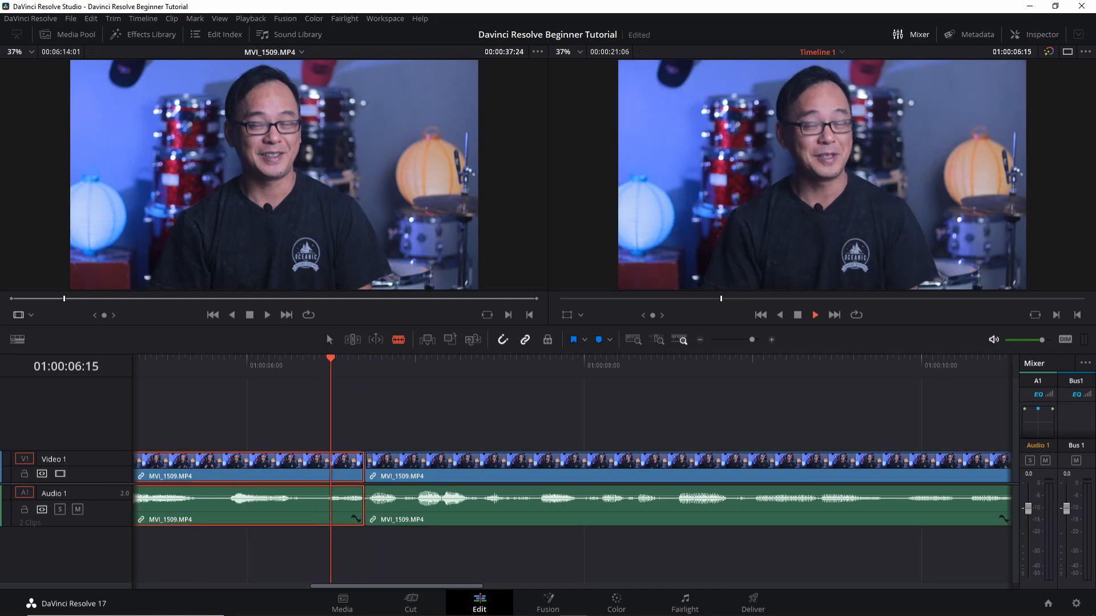
# - Extend the end of the last clip so the timeline lasts 00:00:38:26
pyautogui.hotkey('ctrl', '-')
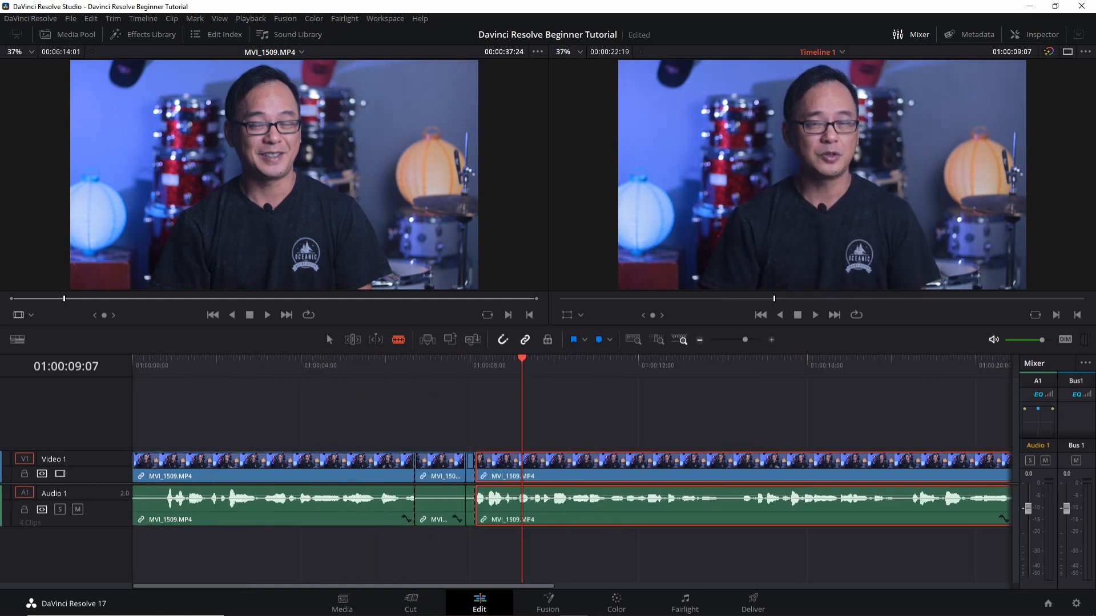
pyautogui.hotkey('ctrl', '-')
pyautogui.hotkey('ctrl', '-')
pyautogui.hotkey('ctrl', '=')
pyautogui.hotkey('ctrl', '=')
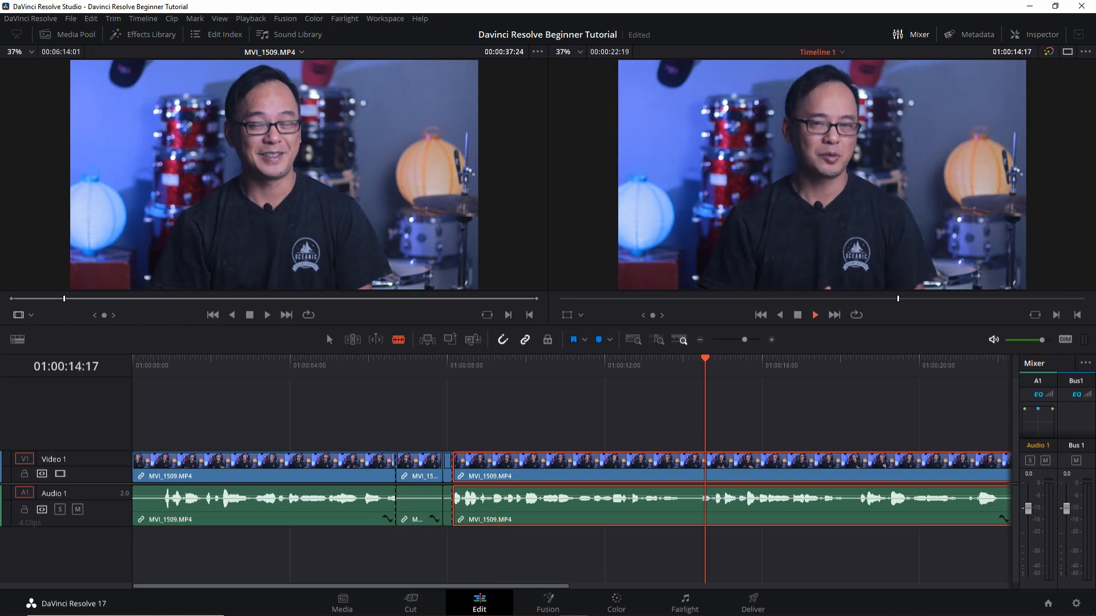
pyautogui.press('space')
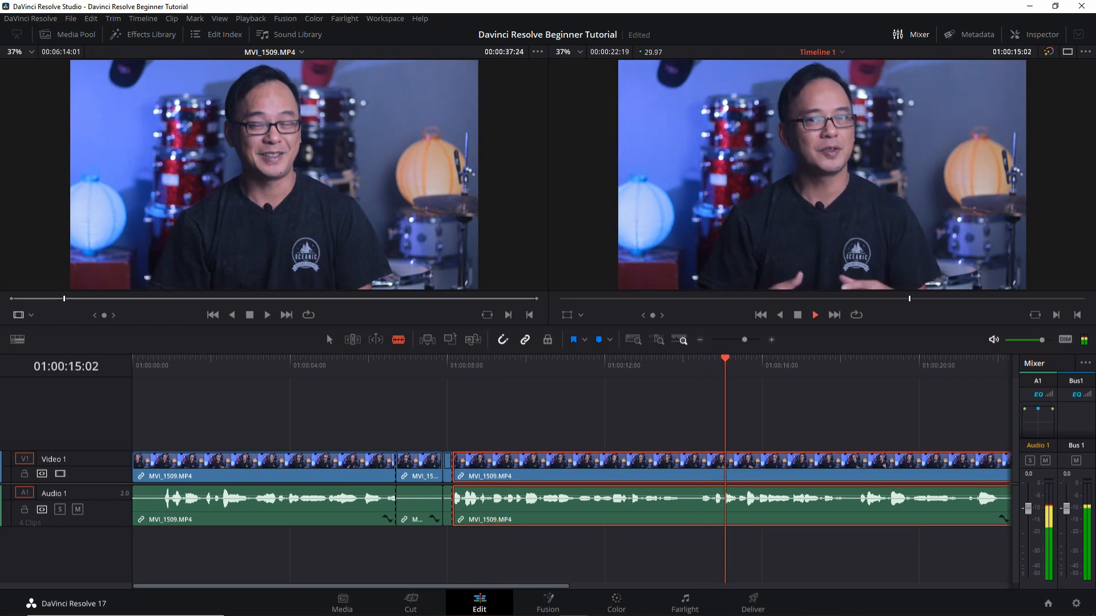
pyautogui.hotkey('ctrl', '-')
pyautogui.press('a')
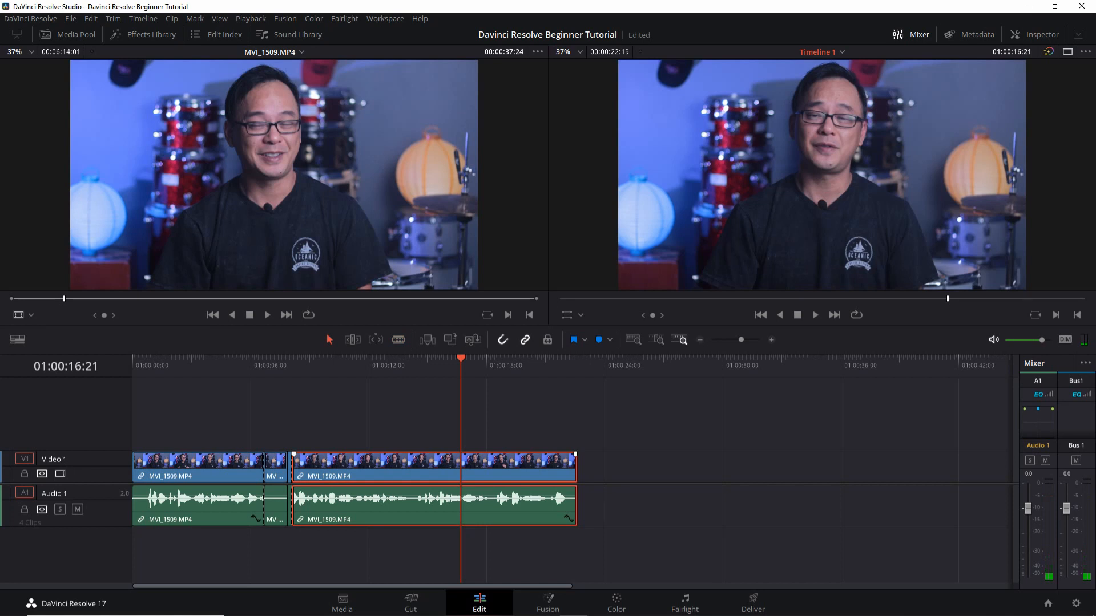
pyautogui.moveTo(575, 502); pyautogui.dragTo(894, 502)
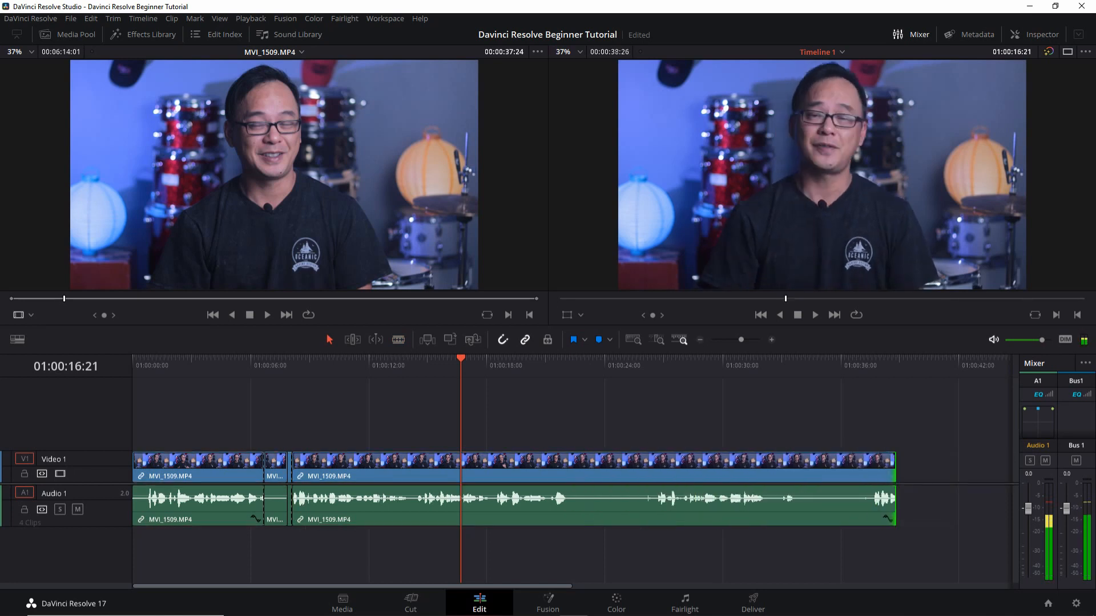
# - Play through the extended clip and park the playhead at 01:00:26:17, where the speech resumes after the long pause
pyautogui.press('space')
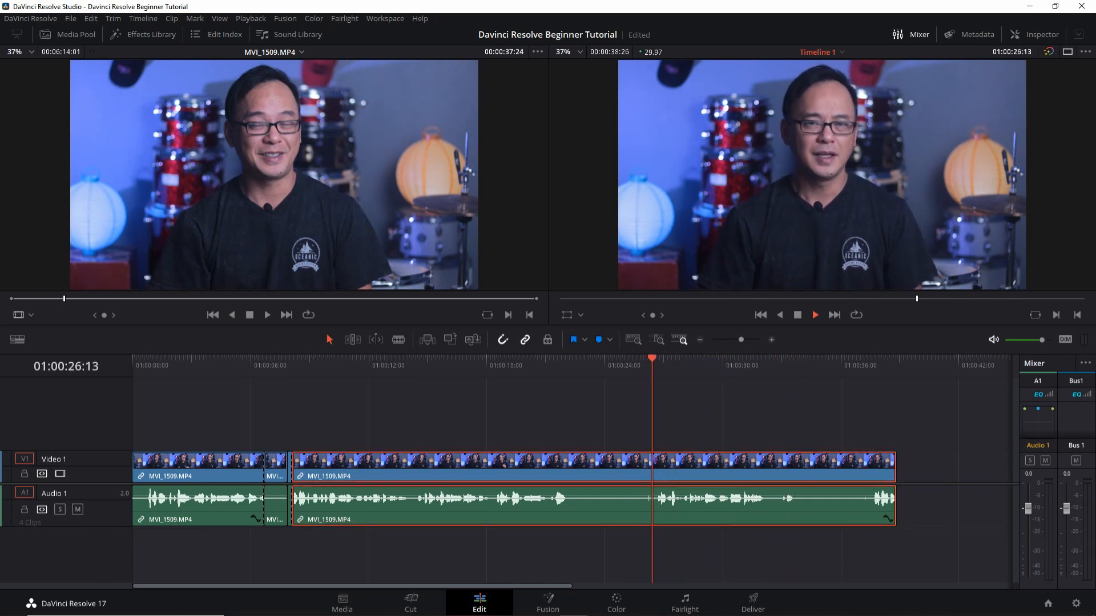
pyautogui.press('space')
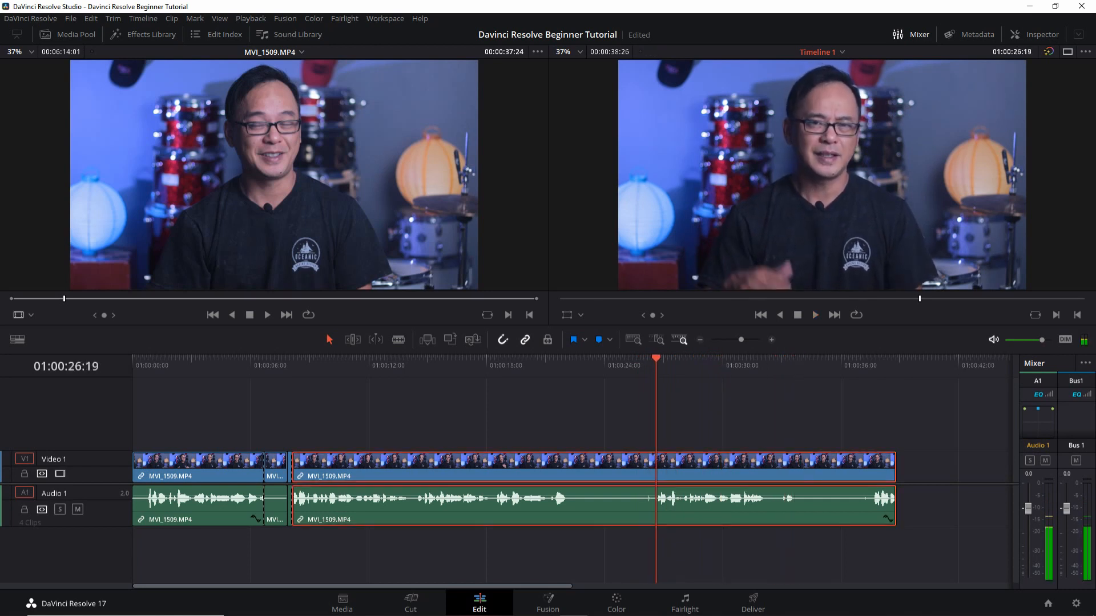
pyautogui.click(641, 360)
pyautogui.press('space')
pyautogui.press('space')
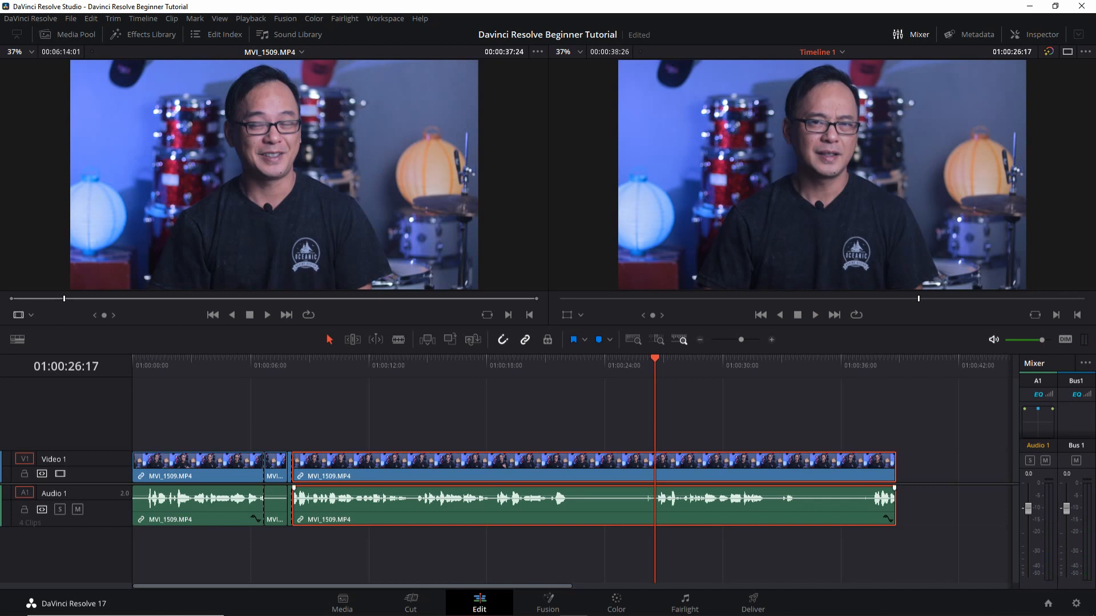
# - Unlink the video and audio of the last clip and select each part on its own
pyautogui.click(689, 391)
pyautogui.click(689, 475)
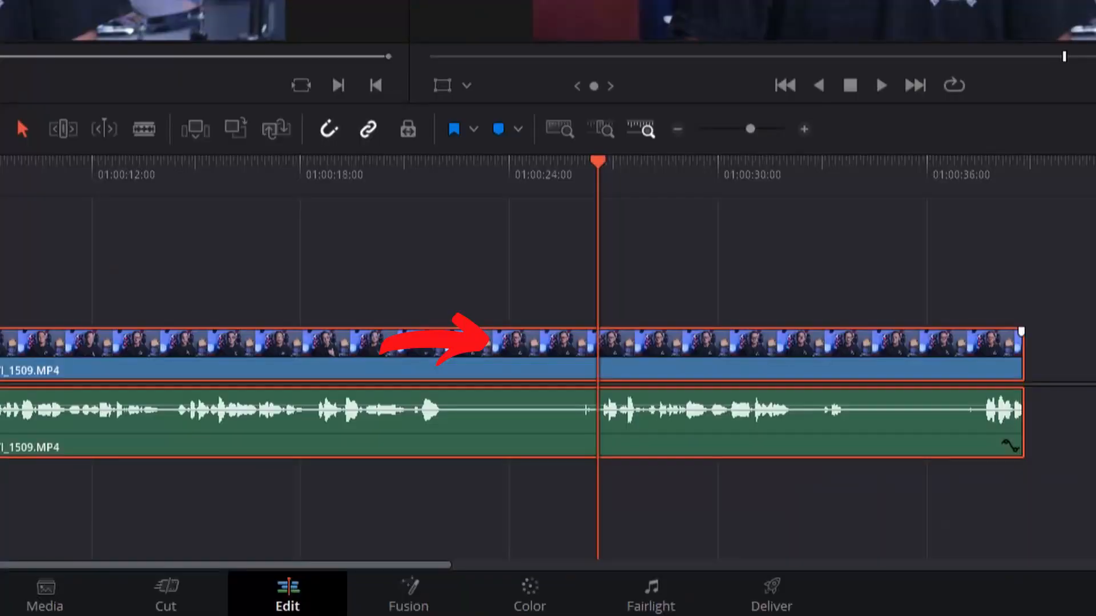
pyautogui.rightClick(606, 462)
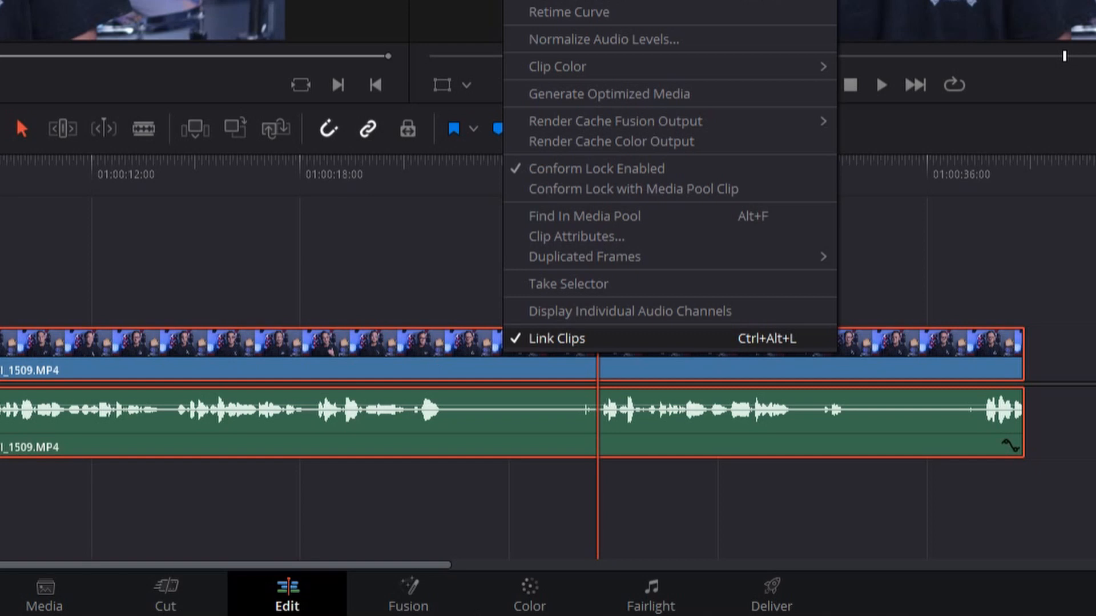
pyautogui.click(570, 338)
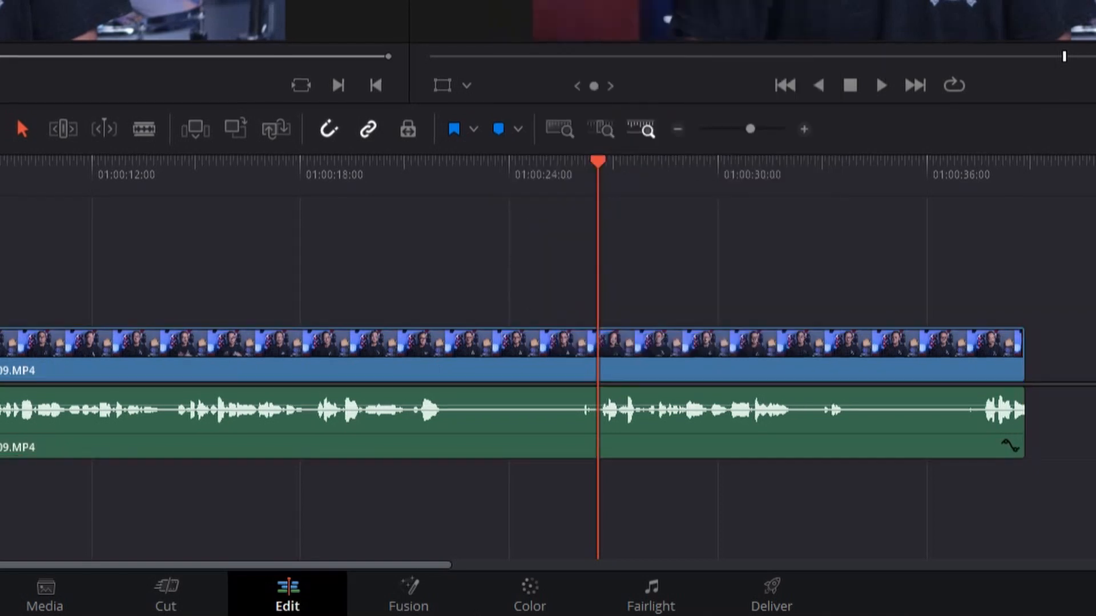
pyautogui.click(571, 424)
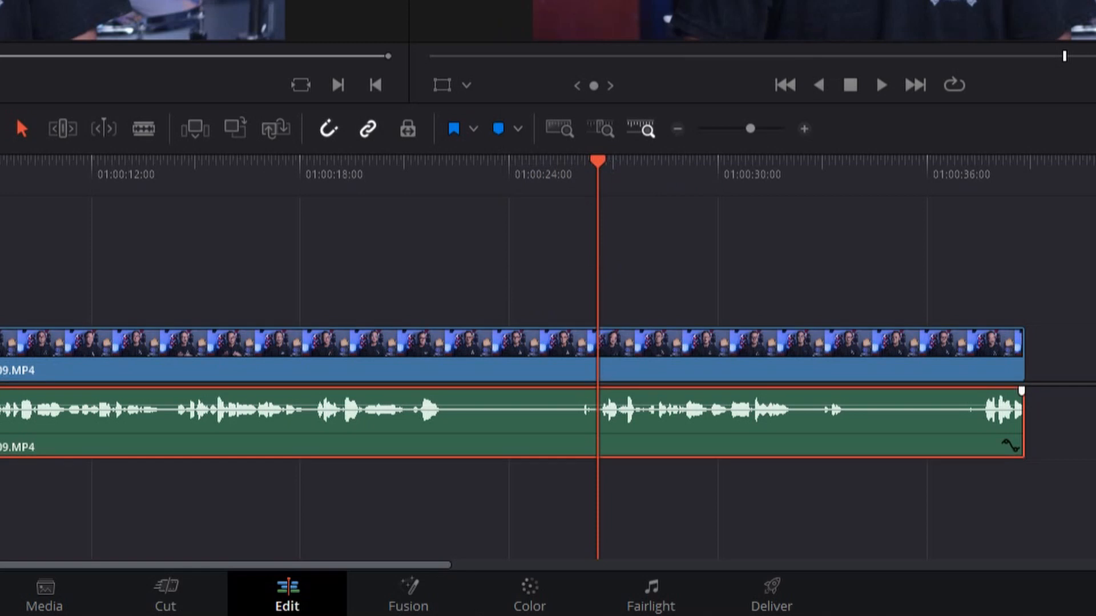
pyautogui.click(571, 368)
pyautogui.click(571, 424)
pyautogui.click(570, 368)
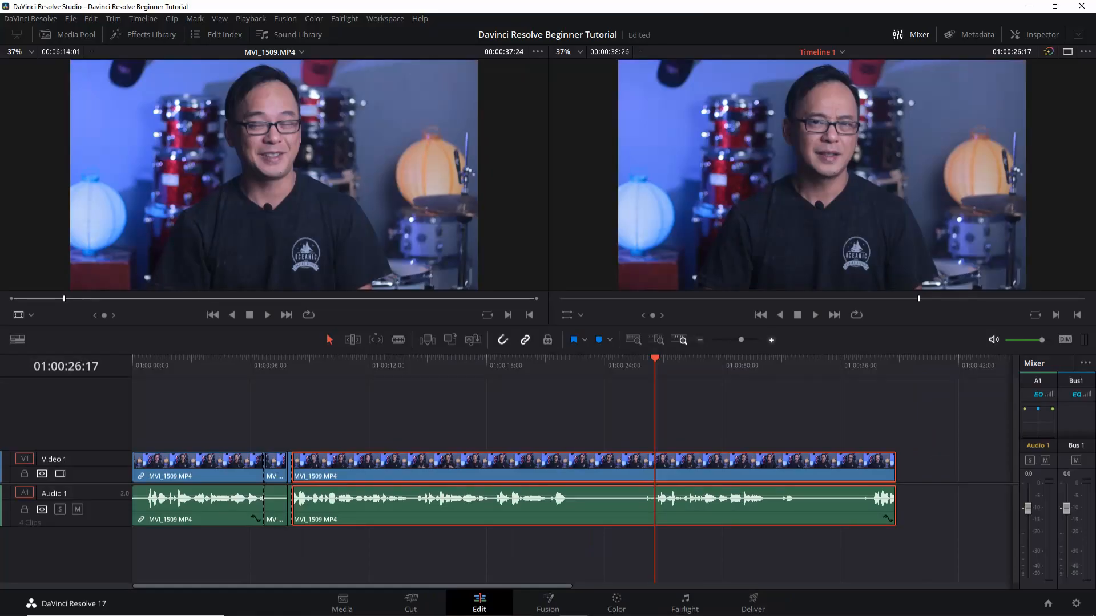
# - Split the unlinked audio with the Blade on either side of the small noise just after 01:00:26:00
pyautogui.hotkey('ctrl', '=')
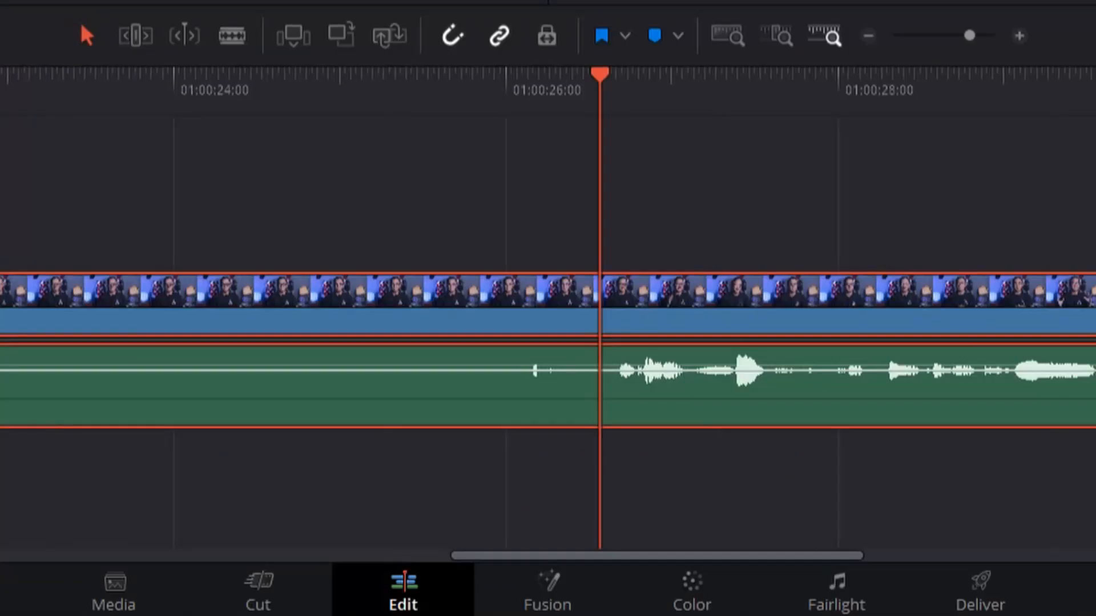
pyautogui.press('b')
pyautogui.click(526, 498)
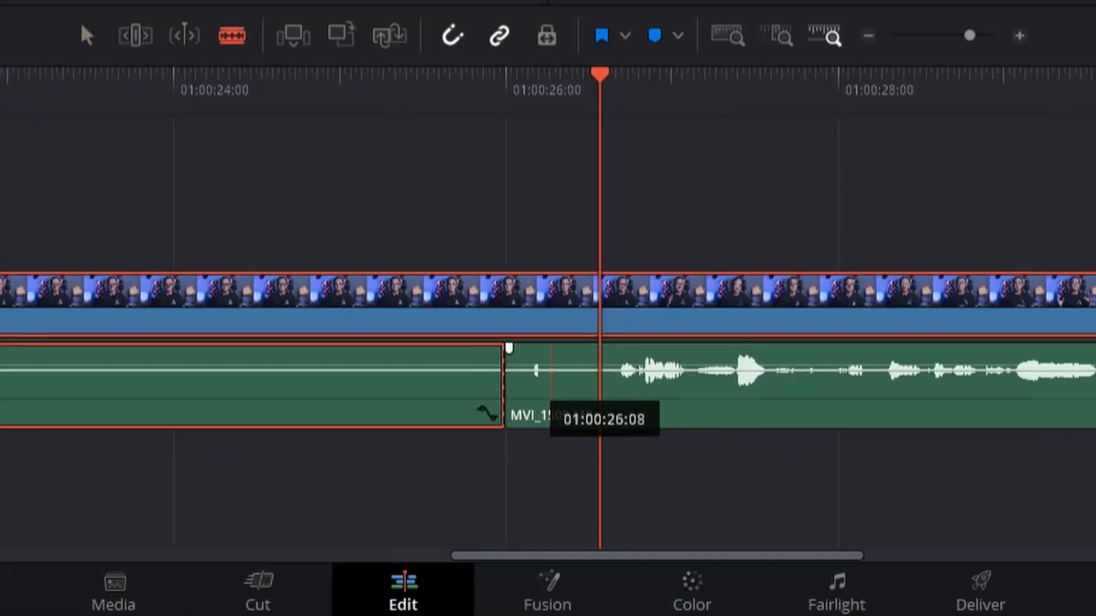
pyautogui.click(566, 402)
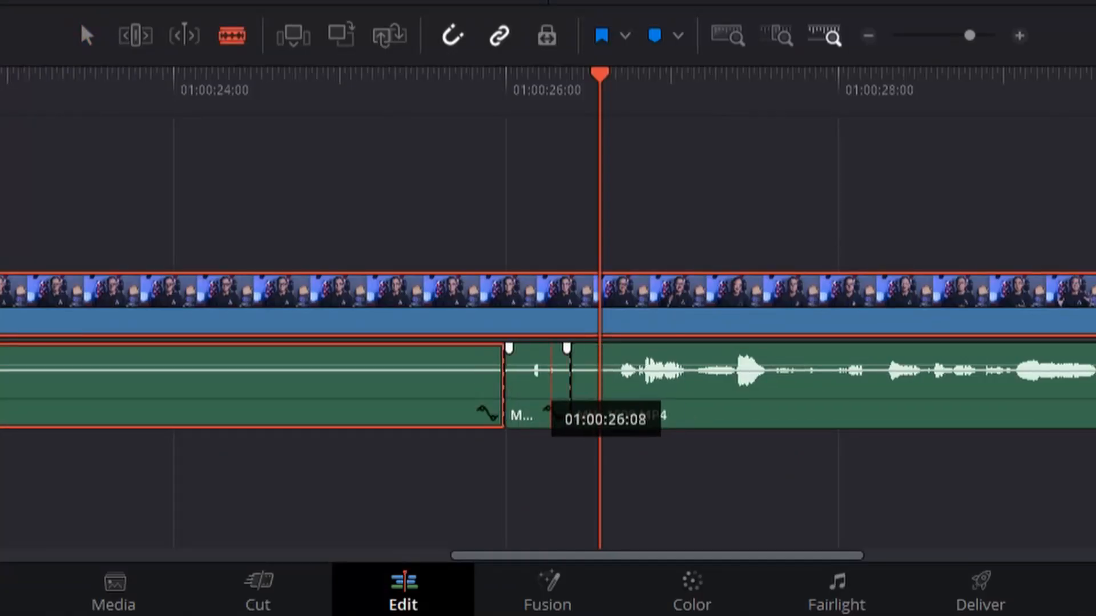
# - Delete the short audio segment containing the noise, leaving the gap, and play through it
pyautogui.press('a')
pyautogui.click(539, 394)
pyautogui.press('BackSpace')
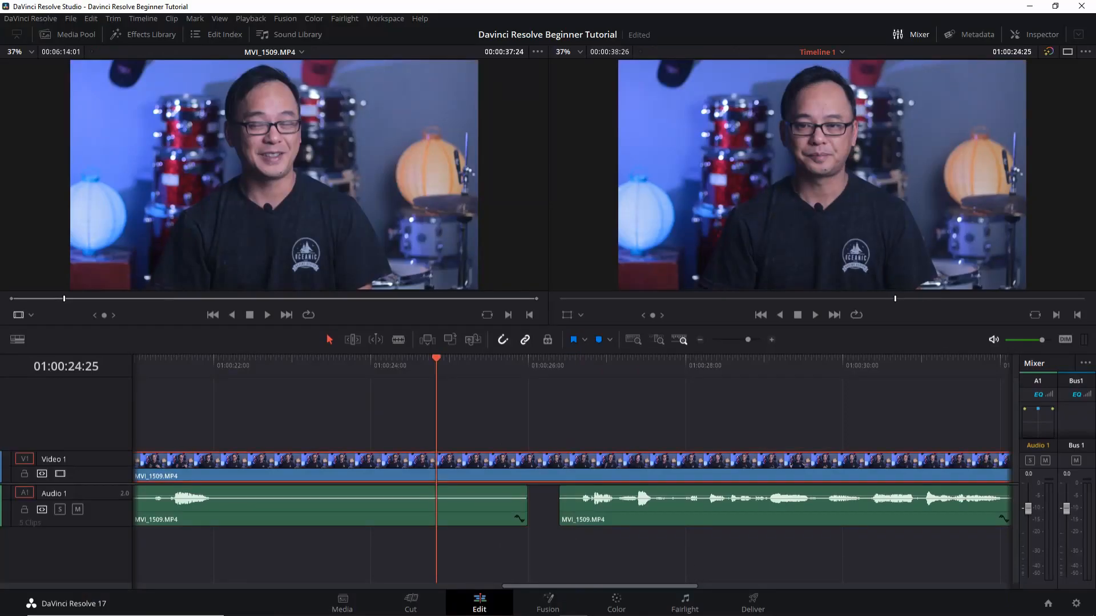
pyautogui.press('space')
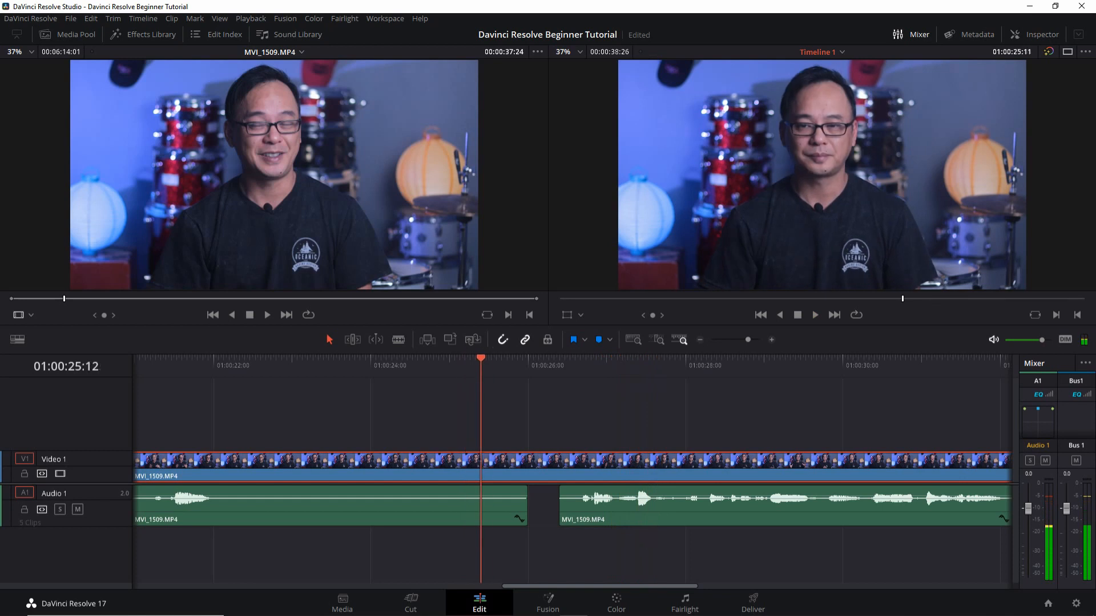
pyautogui.press('space')
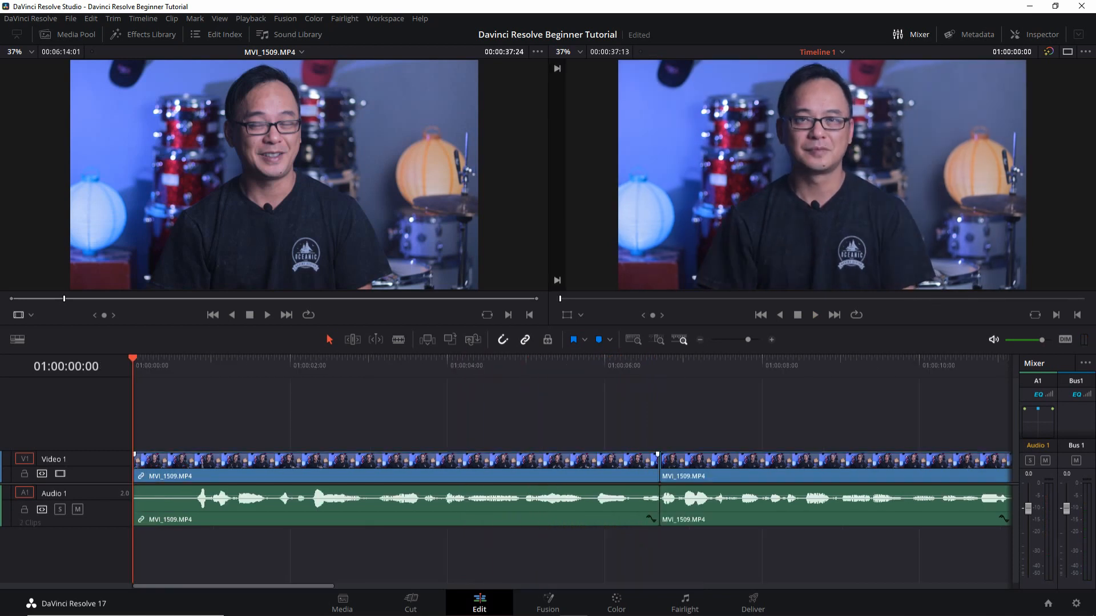
# - Trim the silent start of the first clip and move the clips back to the beginning of the timeline
pyautogui.click(742, 476)
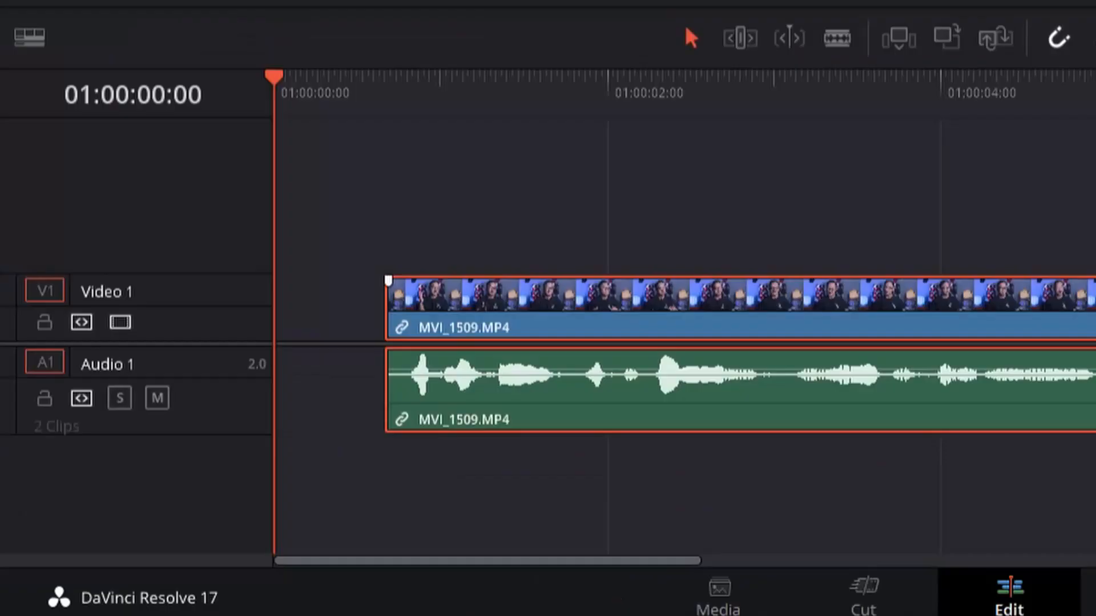
pyautogui.moveTo(568, 469); pyautogui.dragTo(516, 469)
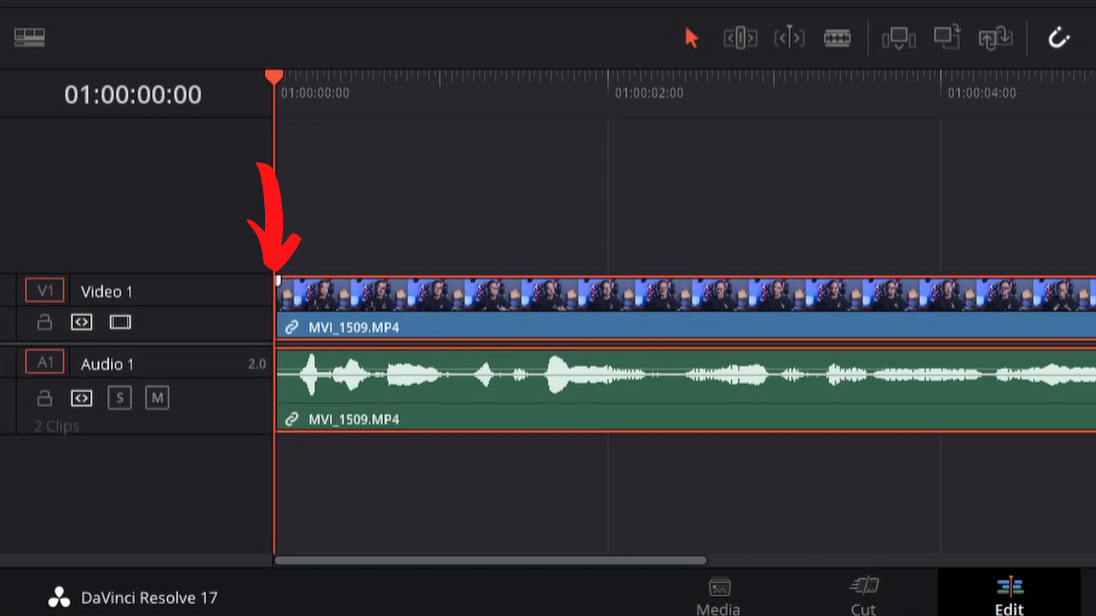
# - Add a short video fade-in at the start of the first clip and play it back from the beginning
pyautogui.click(278, 281)
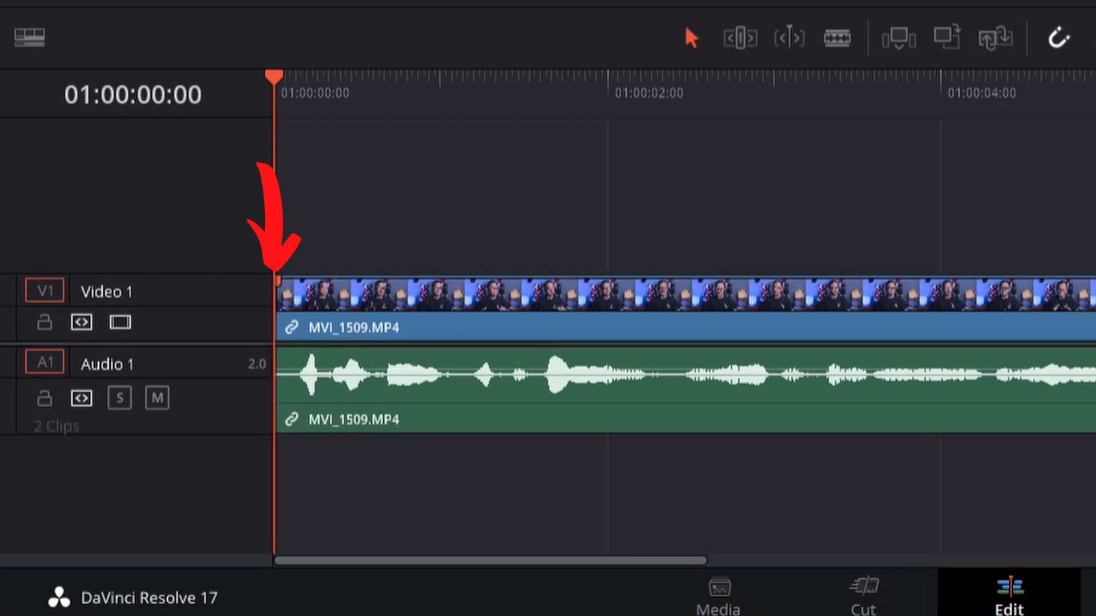
pyautogui.moveTo(278, 281); pyautogui.dragTo(1016, 280)
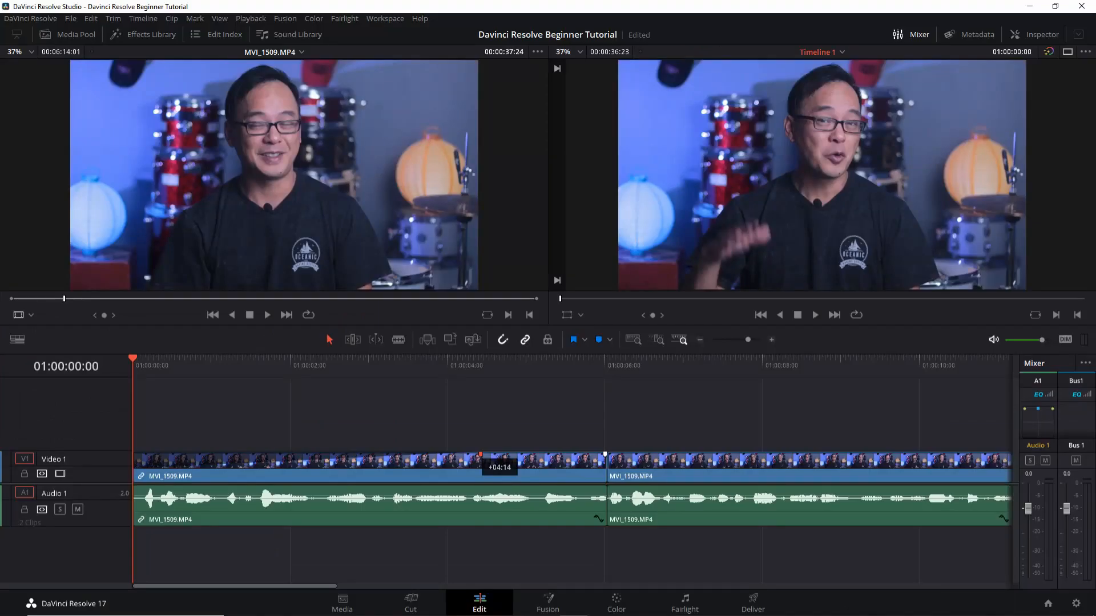
pyautogui.moveTo(480, 455); pyautogui.dragTo(186, 455)
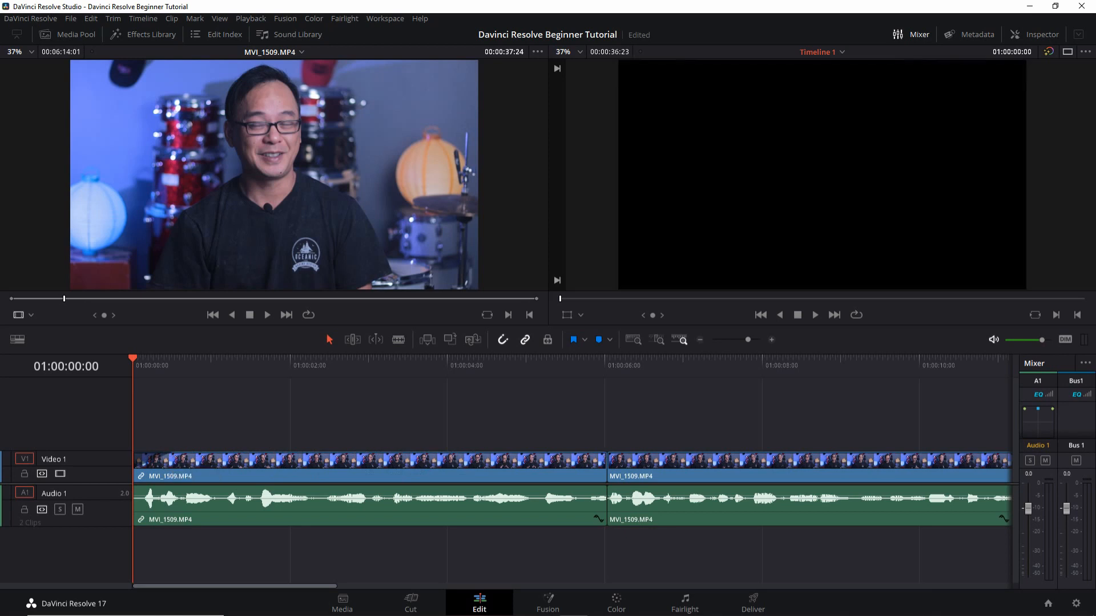
pyautogui.press('space')
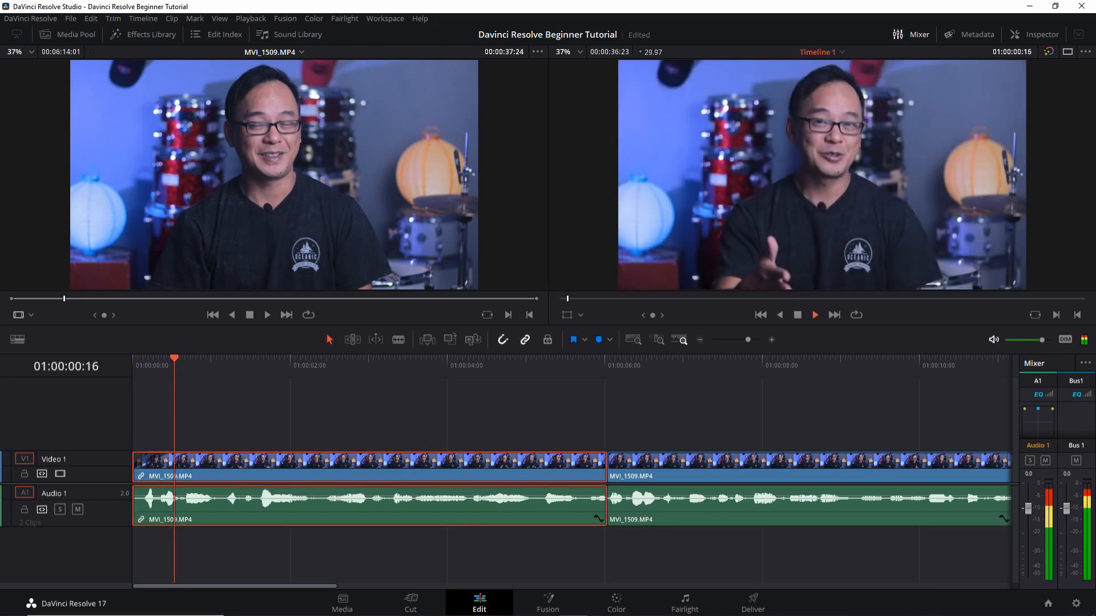
pyautogui.press('space')
pyautogui.press('Home')
pyautogui.press('space')
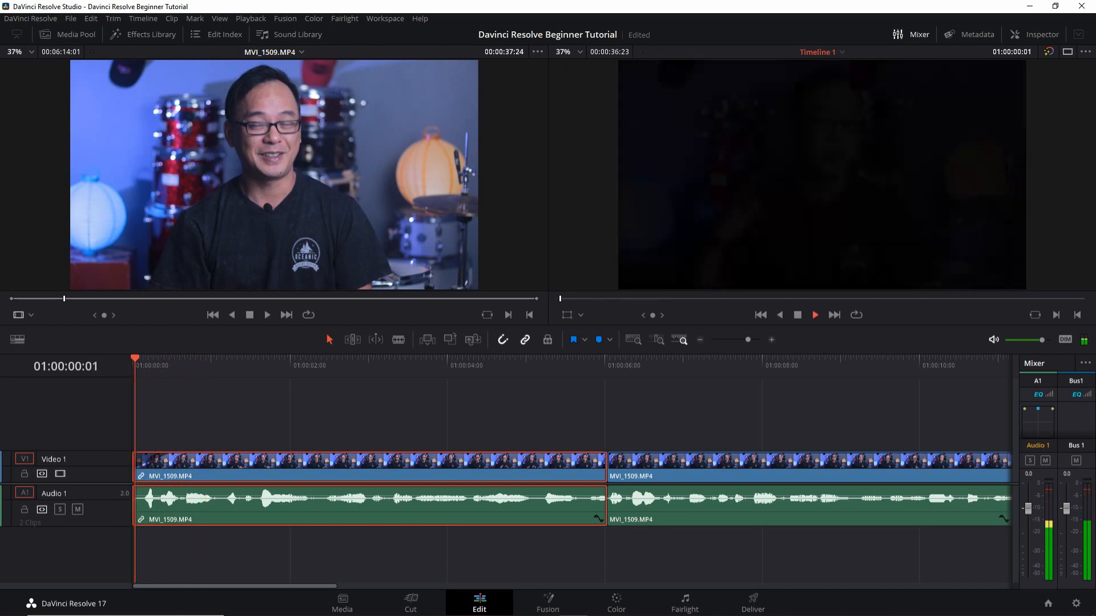
# - Try an audio fade-in at the start of the first clip's audio
pyautogui.hotkey('ctrl', 'shift', 'a')
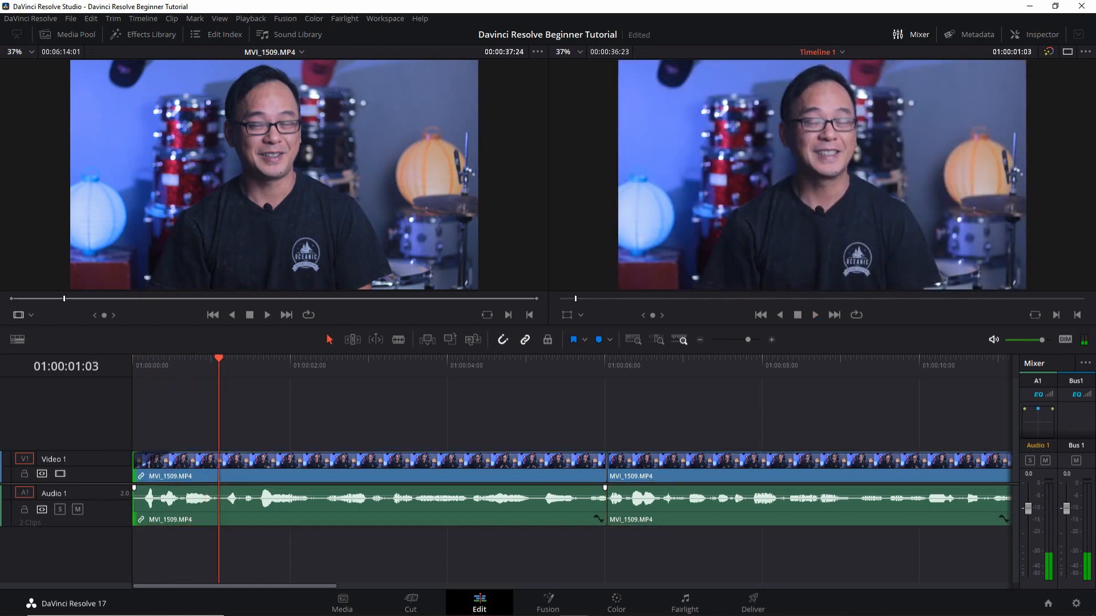
pyautogui.moveTo(134, 487); pyautogui.dragTo(373, 488)
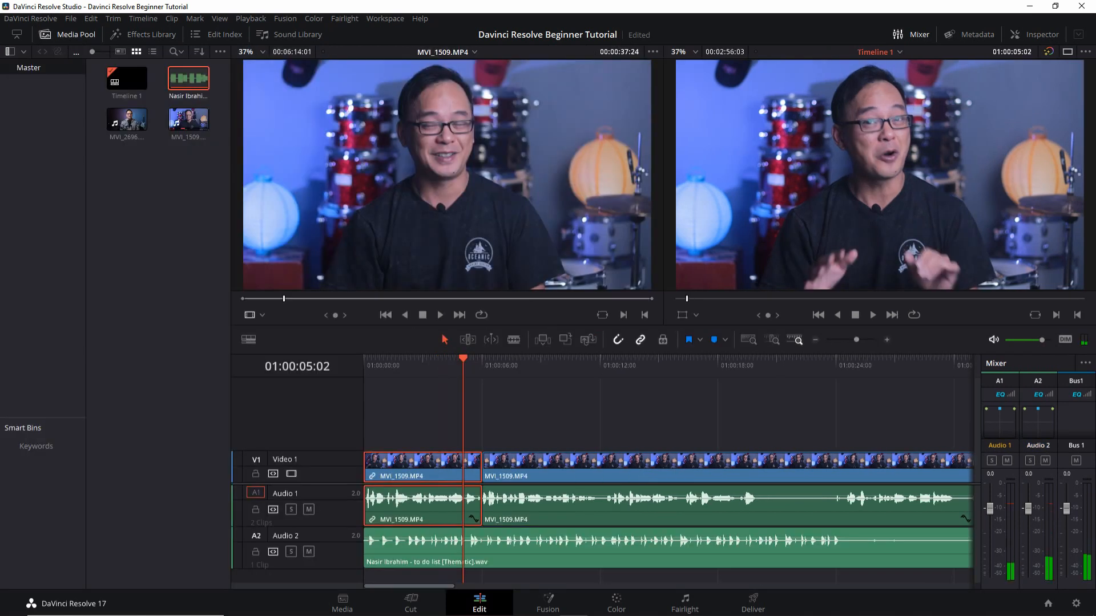
# - Play the opening with the music, then fade in the music clip on Audio 2 up to about 01:00:06:00
pyautogui.press('Home')
pyautogui.press('space')
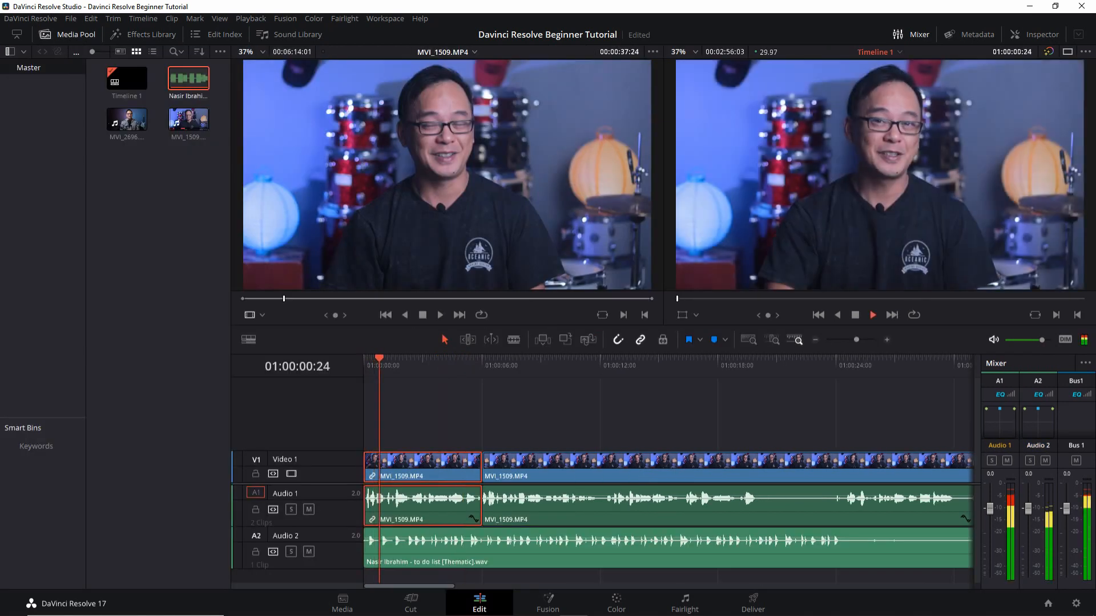
pyautogui.press('space')
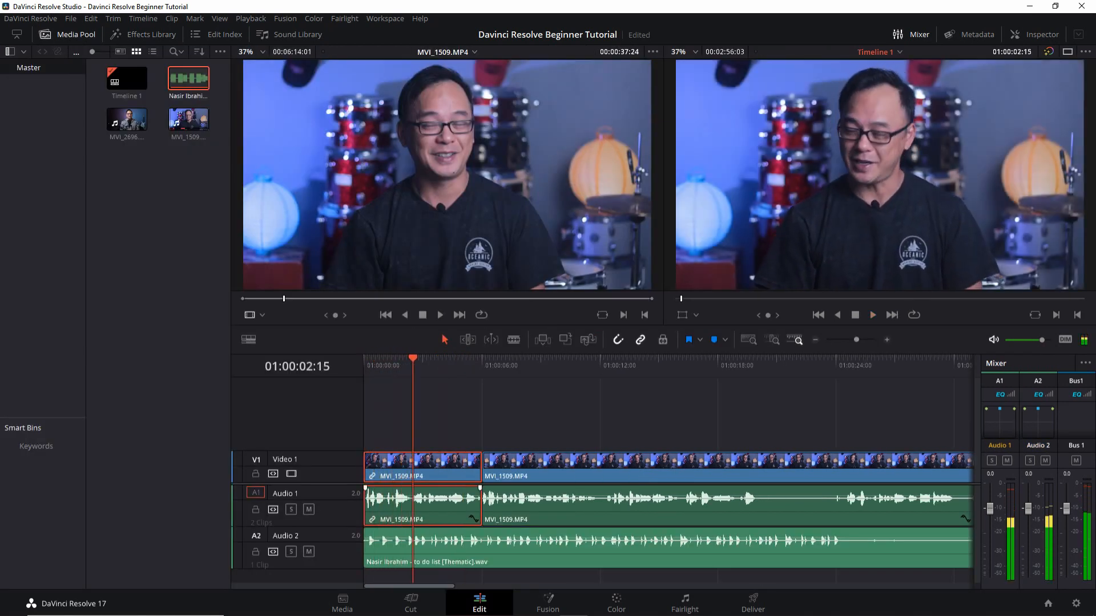
pyautogui.moveTo(366, 529); pyautogui.dragTo(484, 530)
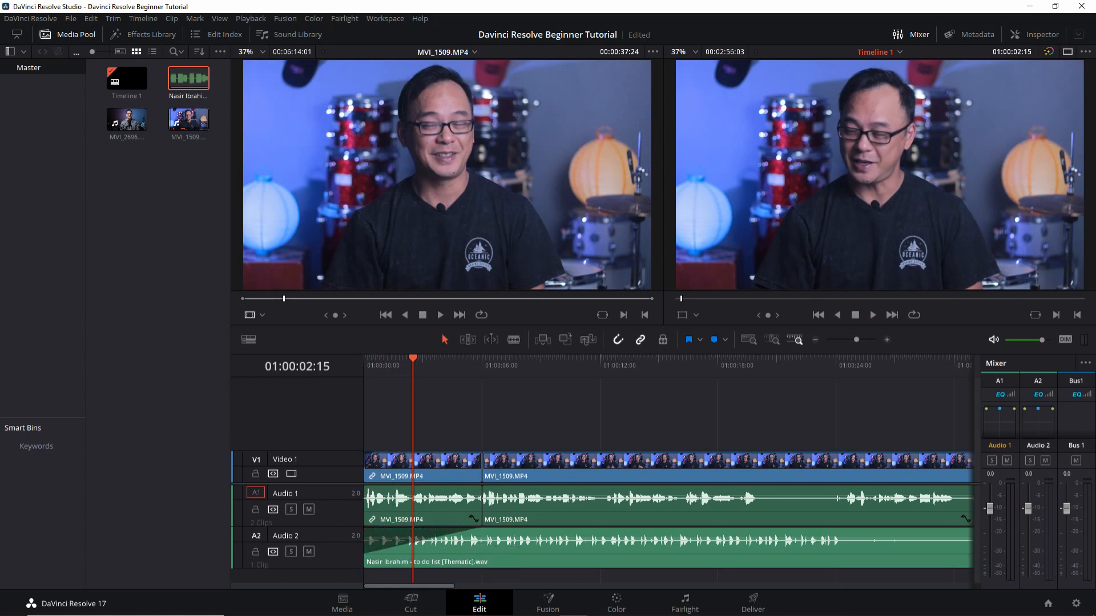
# - Lengthen the first clip's video fade-in across nearly the whole clip and play it from the beginning
pyautogui.moveTo(413, 359); pyautogui.dragTo(364, 358)
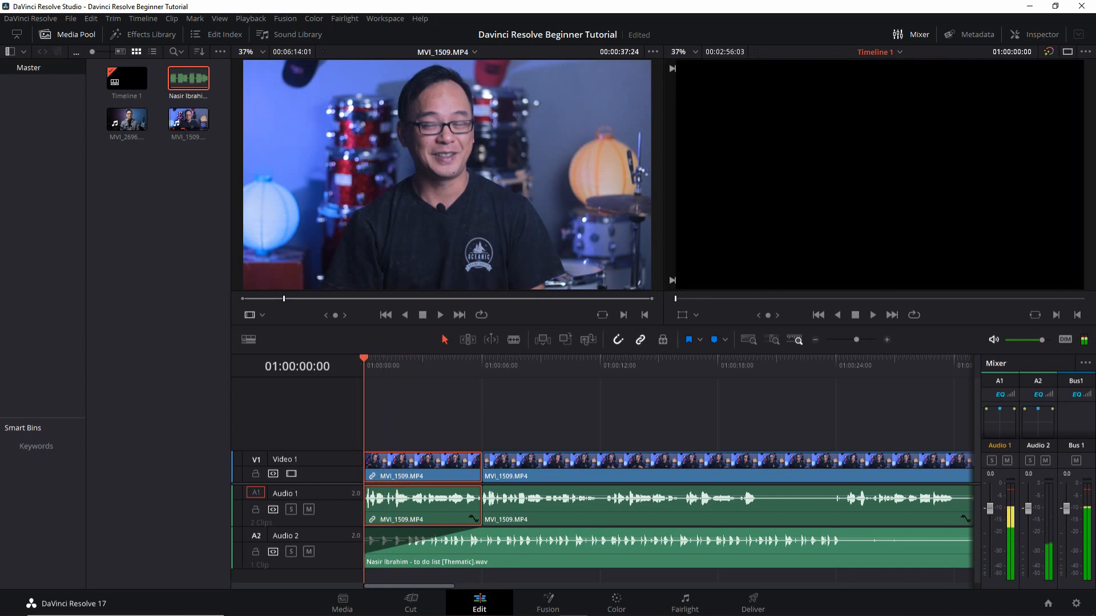
pyautogui.moveTo(375, 454); pyautogui.dragTo(475, 454)
pyautogui.press('space')
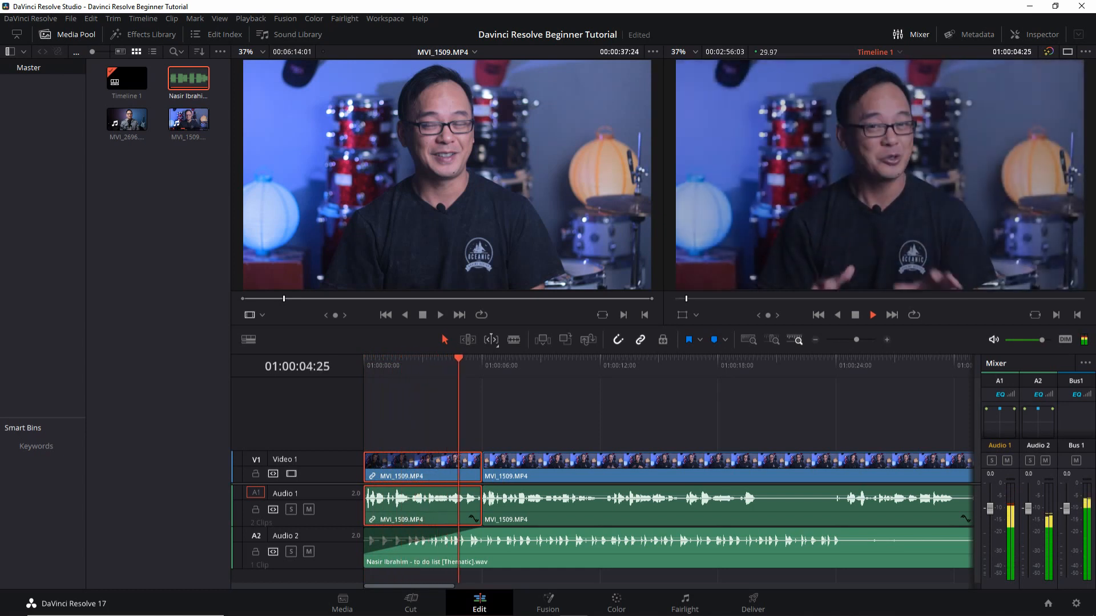
# - Open the Inspector for the second video clip at 01:00:08:17 and set its Zoom to 1.220 and Position X to 5.000
pyautogui.hotkey('ctrl', '-')
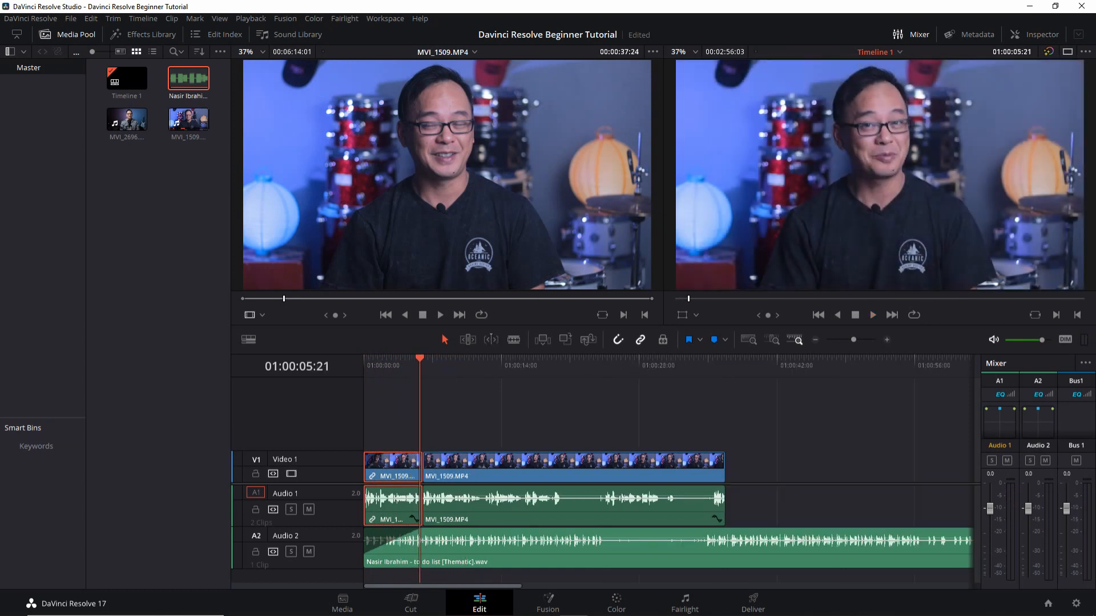
pyautogui.moveTo(723, 460)
pyautogui.mouseDown()
pyautogui.moveTo(744, 460)
pyautogui.moveTo(693, 459)
pyautogui.moveTo(724, 459)
pyautogui.mouseUp()
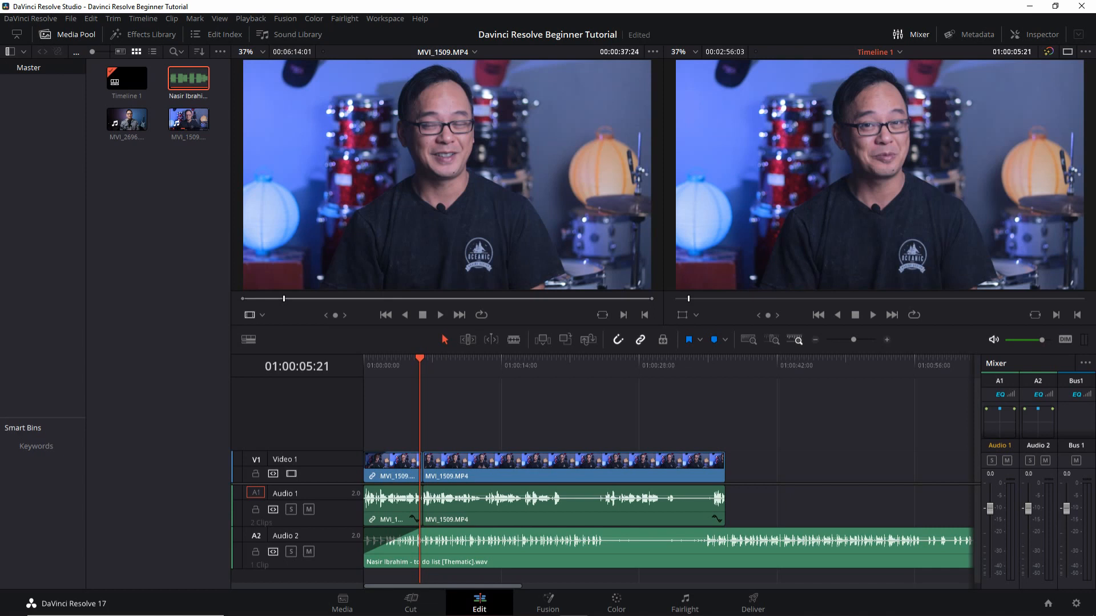
pyautogui.press('space')
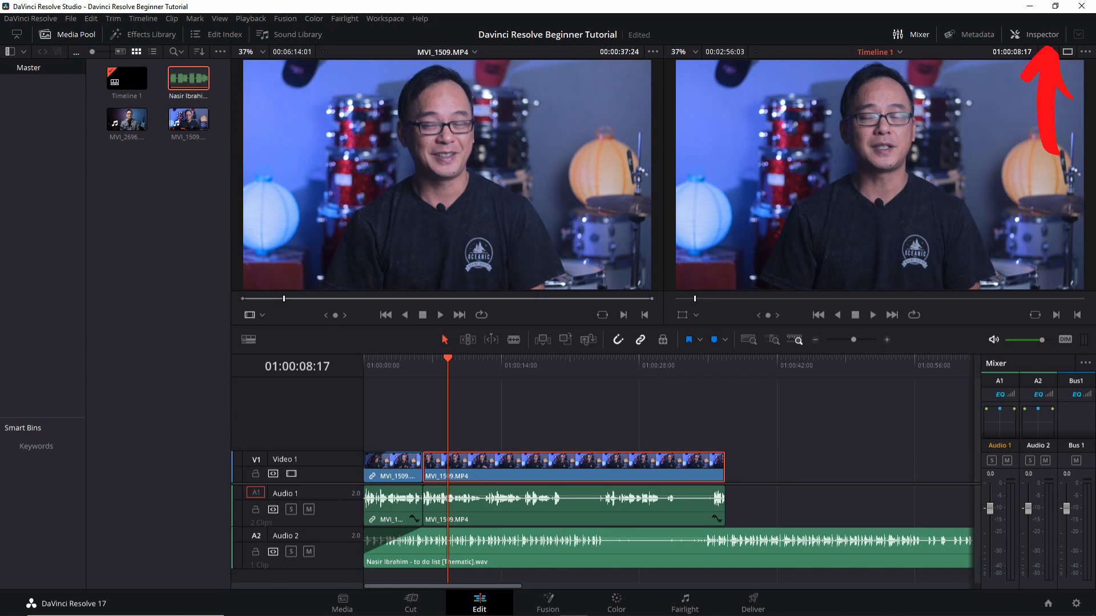
pyautogui.click(1033, 35)
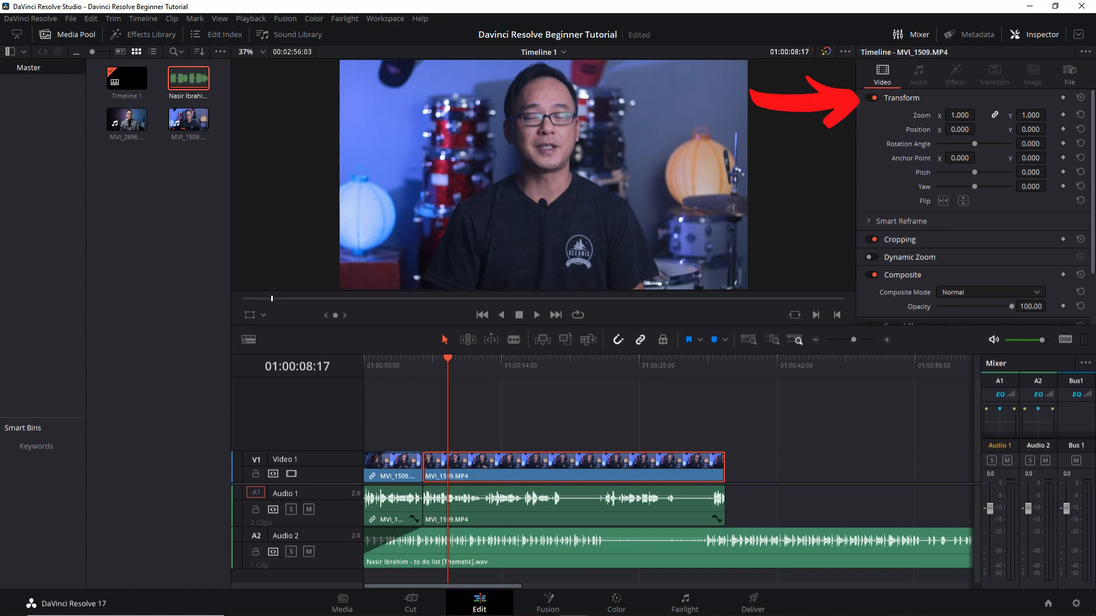
pyautogui.moveTo(959, 129)
pyautogui.mouseDown()
pyautogui.moveTo(1055, 129)
pyautogui.moveTo(953, 115)
pyautogui.moveTo(973, 116)
pyautogui.mouseUp()
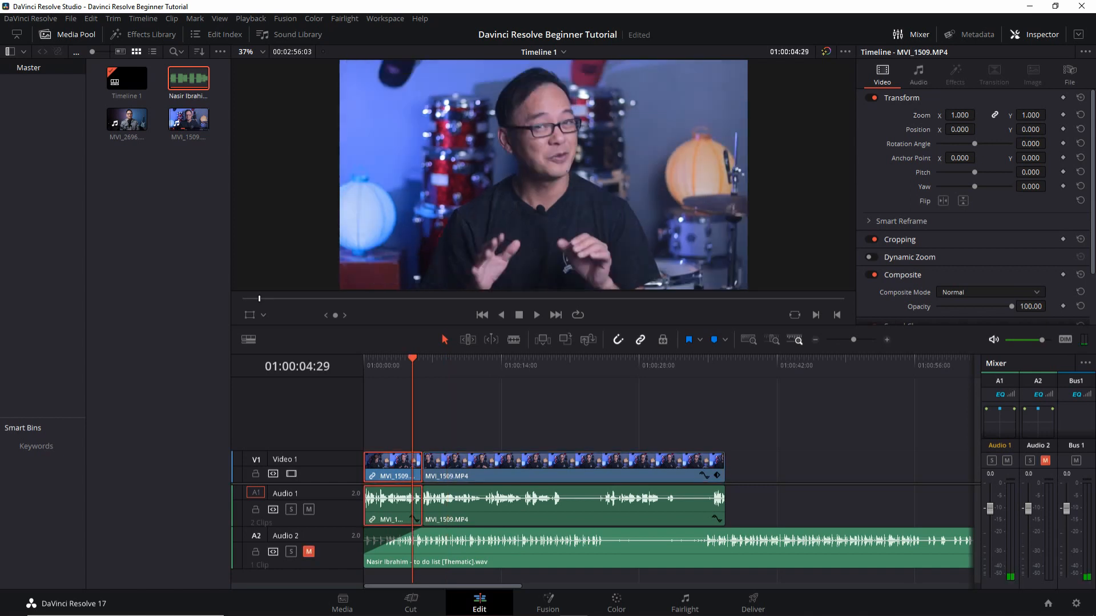
# - Play across the cut from the first clip into the zoomed second clip to check the change in framing
pyautogui.press('space')
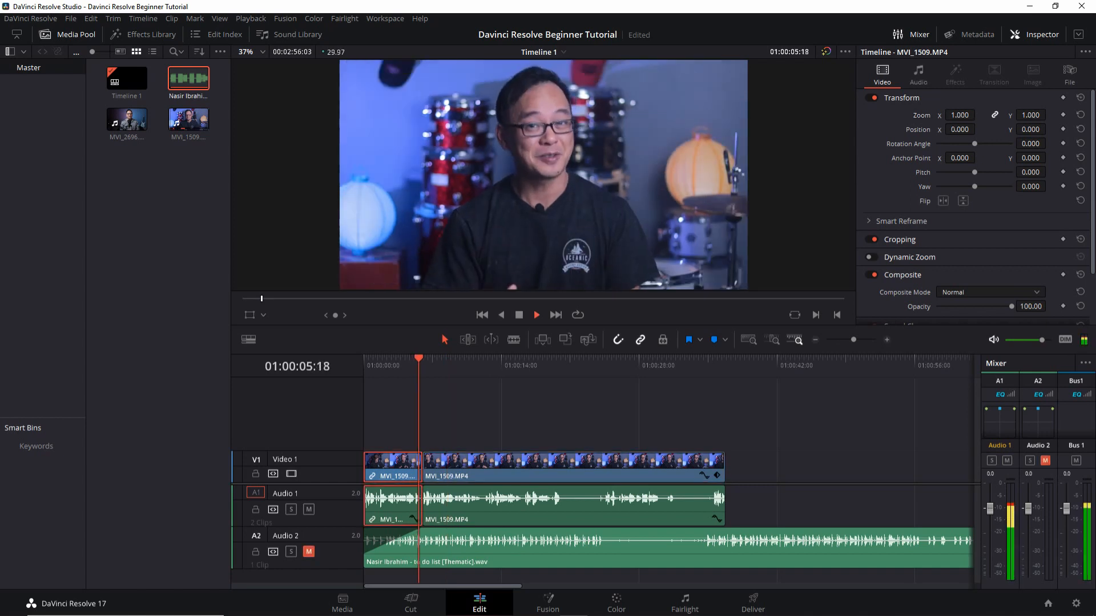
pyautogui.press('space')
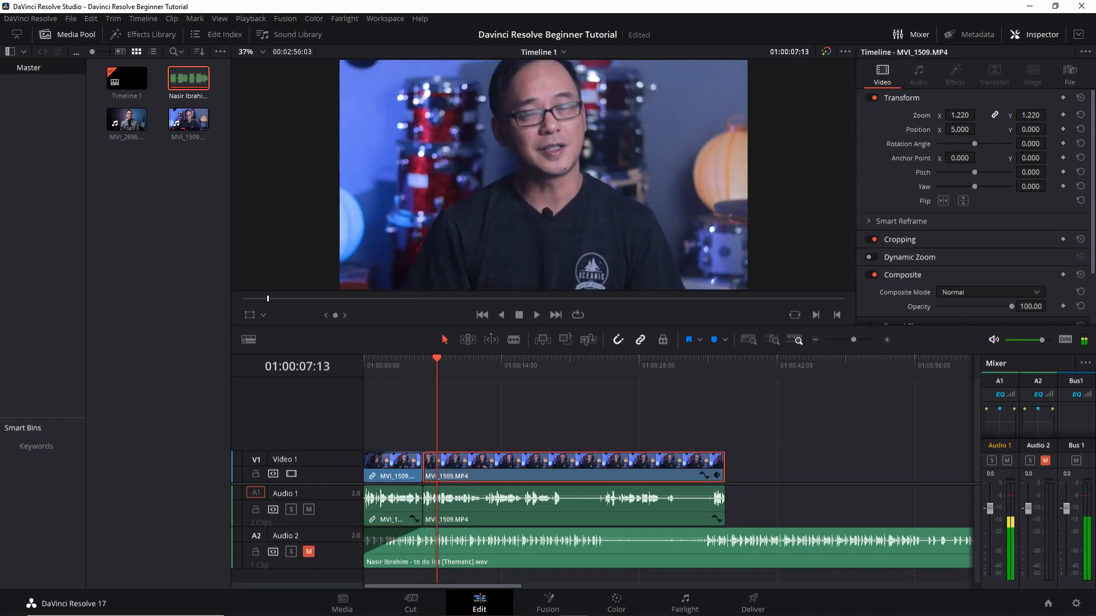
pyautogui.press('space')
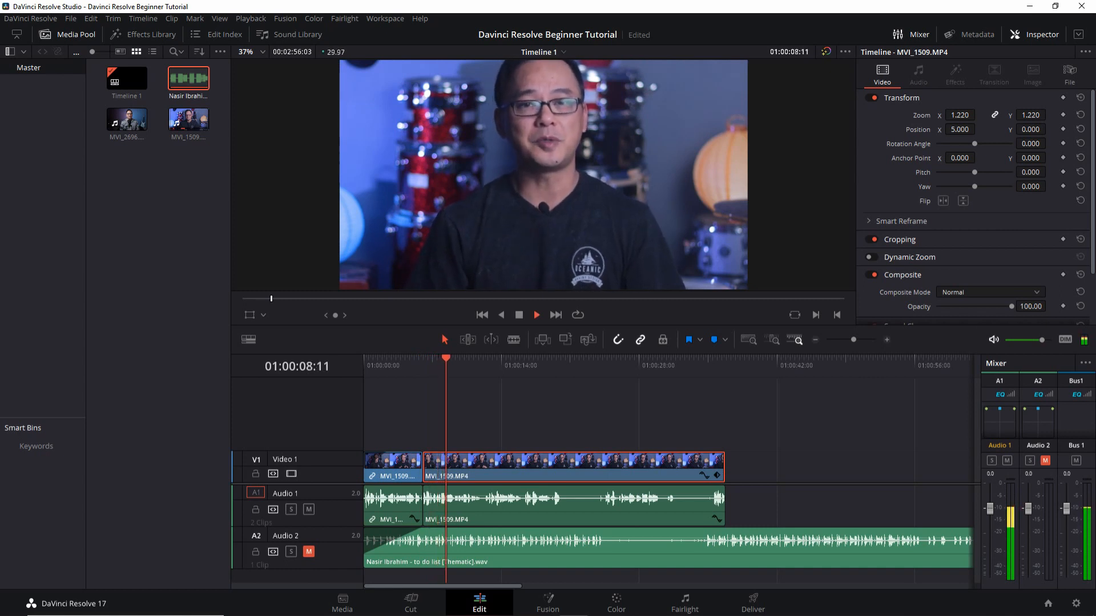
# - Split the zoomed second video clip just before 01:00:09:00 and select the part after the cut
pyautogui.press('b')
pyautogui.click(451, 461)
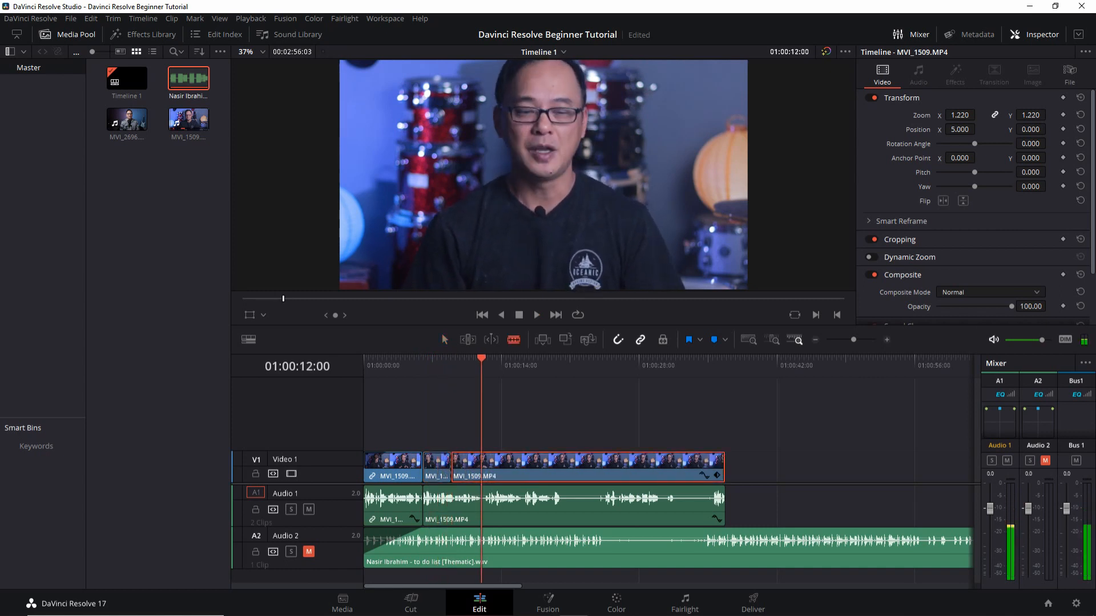
pyautogui.click(562, 463)
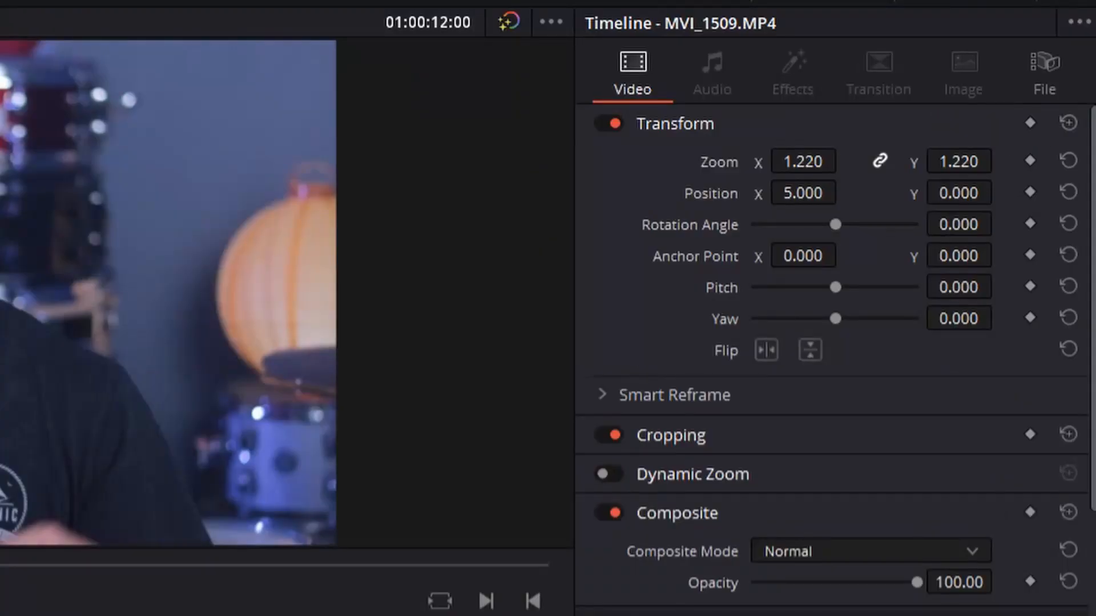
# - Reset all Transform settings of the third video clip and play across its cut from 01:00:04:12
pyautogui.click(1068, 123)
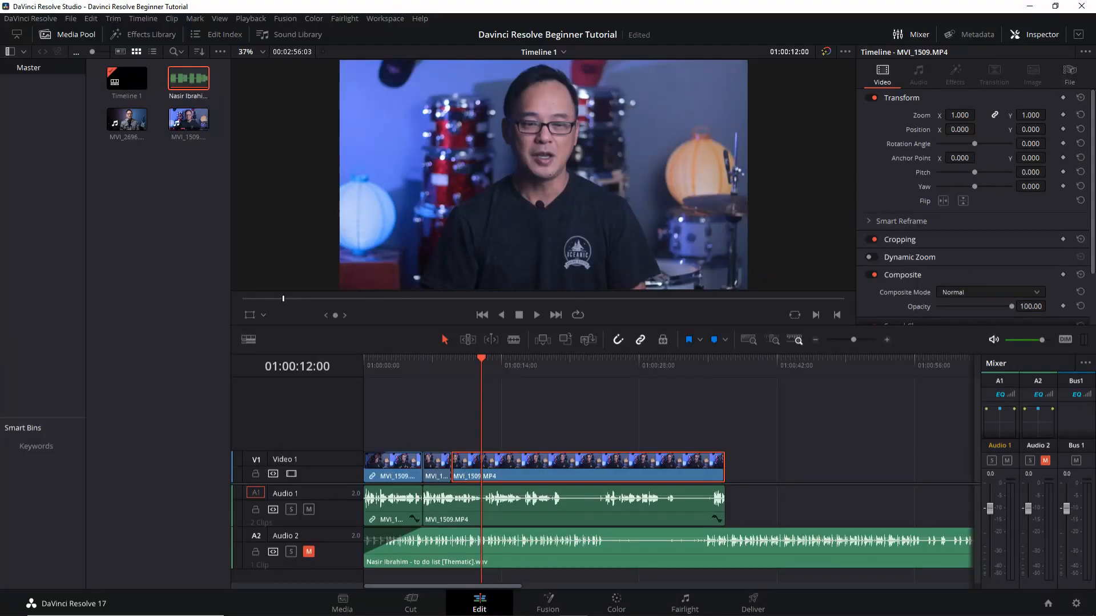
pyautogui.moveTo(481, 359); pyautogui.dragTo(406, 359)
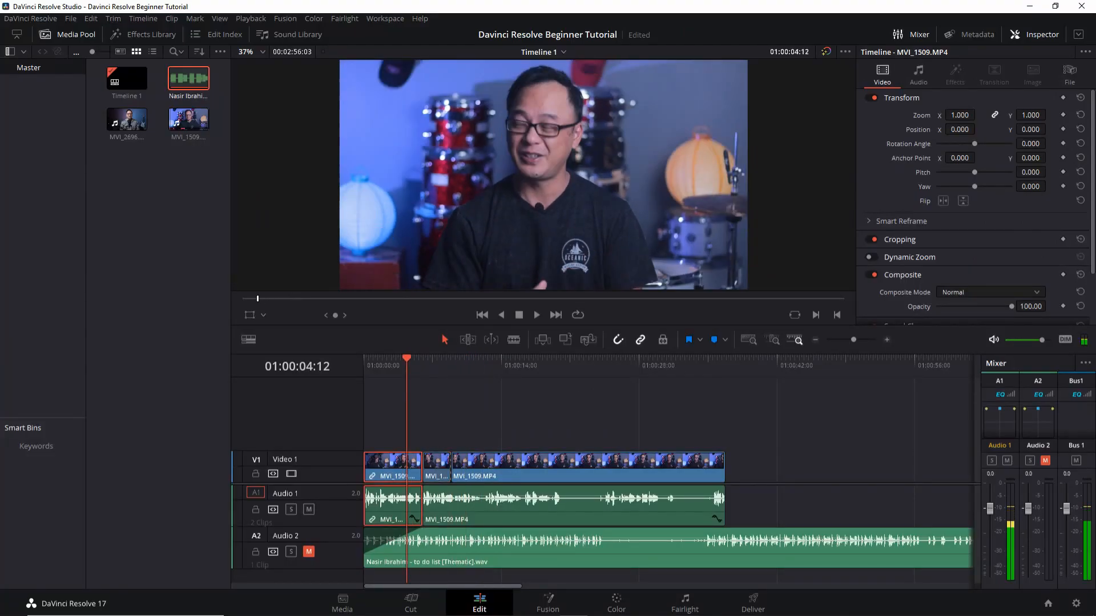
pyautogui.press('space')
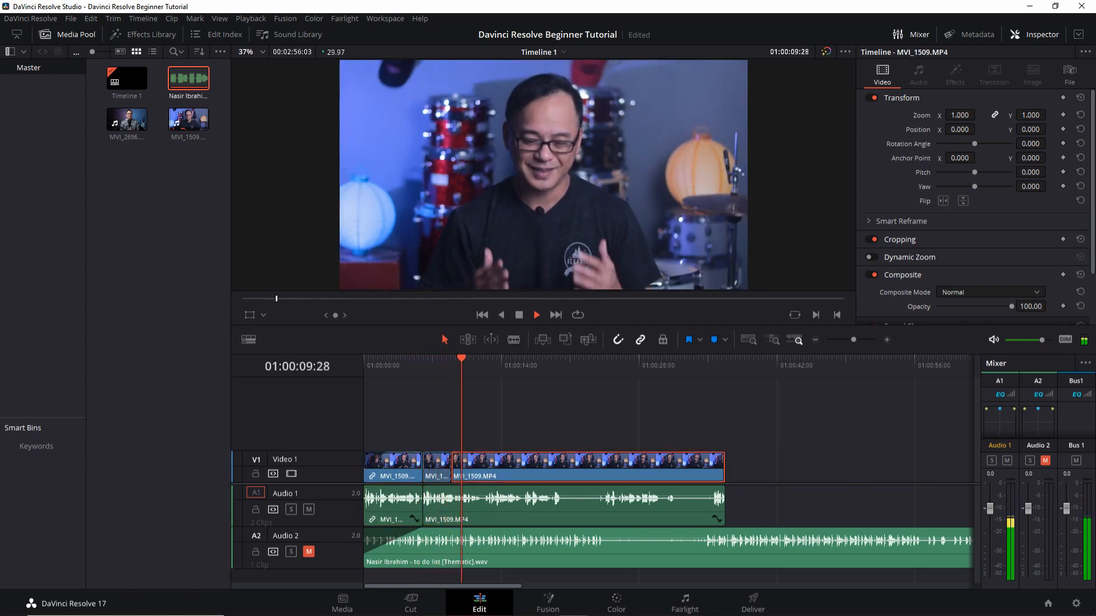
pyautogui.press('space')
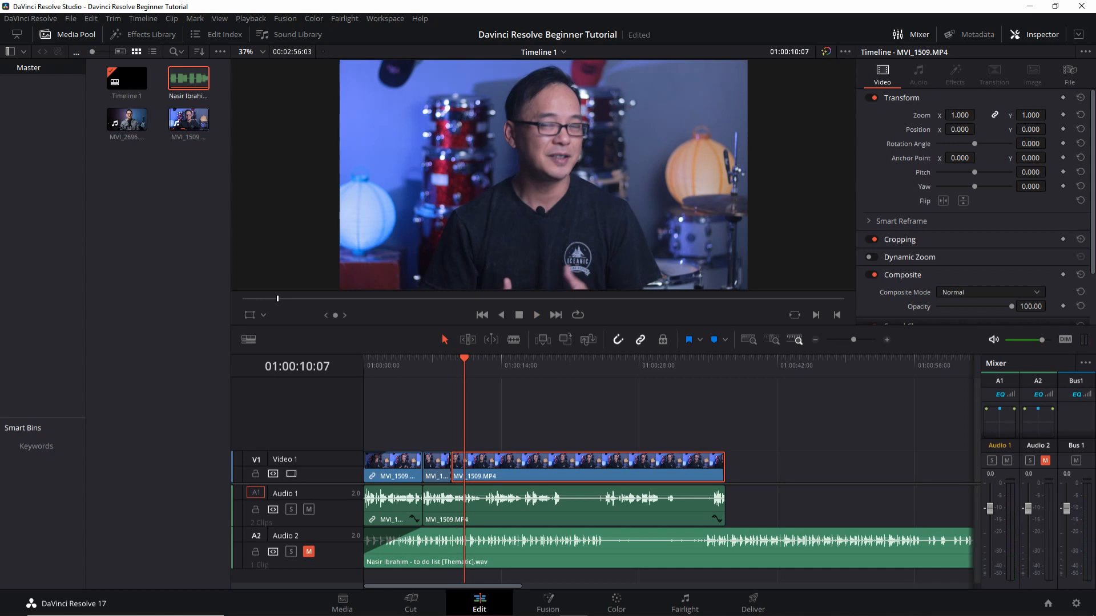
# - Expand the third clip's Cropping settings and look through the crop sliders, Composite, Stabilization and Retime options in the Inspector
pyautogui.scroll(-1, 913, 211)
pyautogui.click(900, 206)
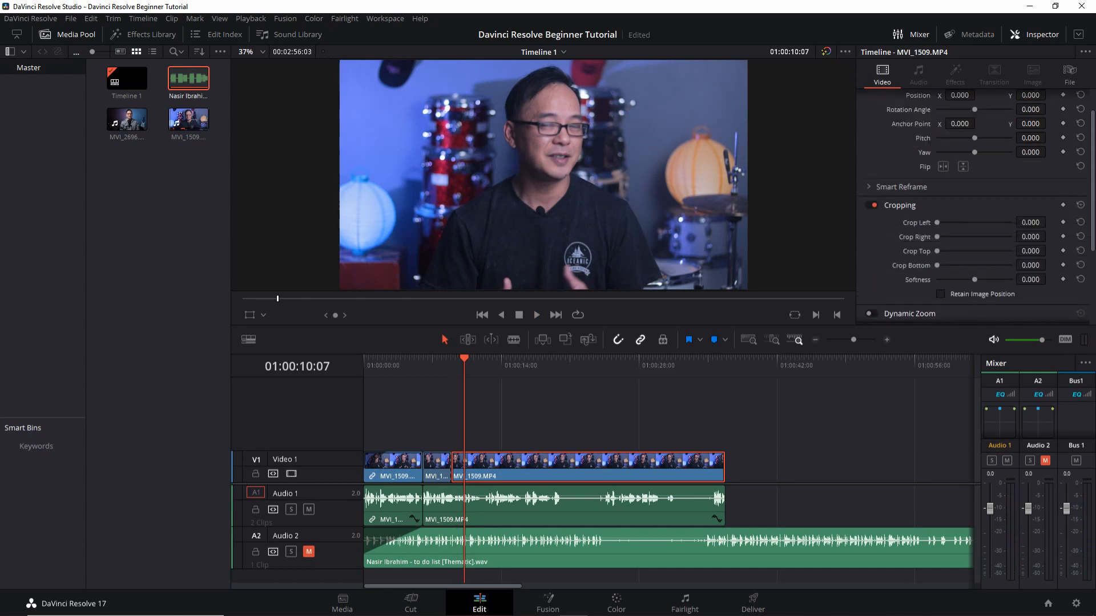
pyautogui.moveTo(936, 236)
pyautogui.mouseDown()
pyautogui.moveTo(963, 237)
pyautogui.moveTo(937, 237)
pyautogui.mouseUp()
pyautogui.moveTo(936, 251)
pyautogui.mouseDown()
pyautogui.moveTo(978, 251)
pyautogui.moveTo(936, 251)
pyautogui.moveTo(956, 265)
pyautogui.moveTo(936, 265)
pyautogui.mouseUp()
pyautogui.scroll(-3, 937, 265)
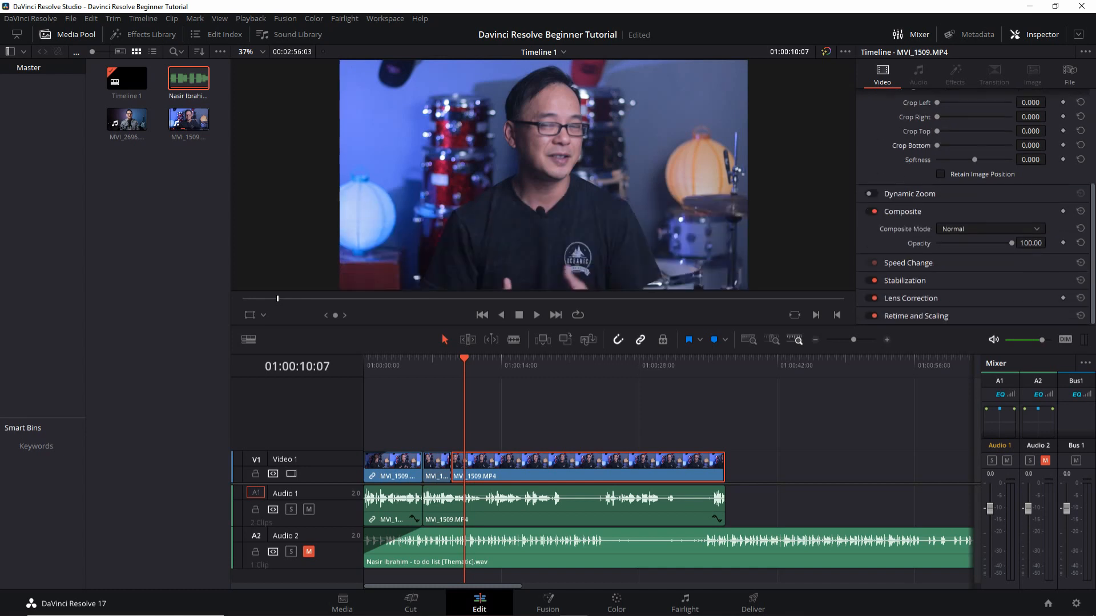
pyautogui.scroll(3, 973, 205)
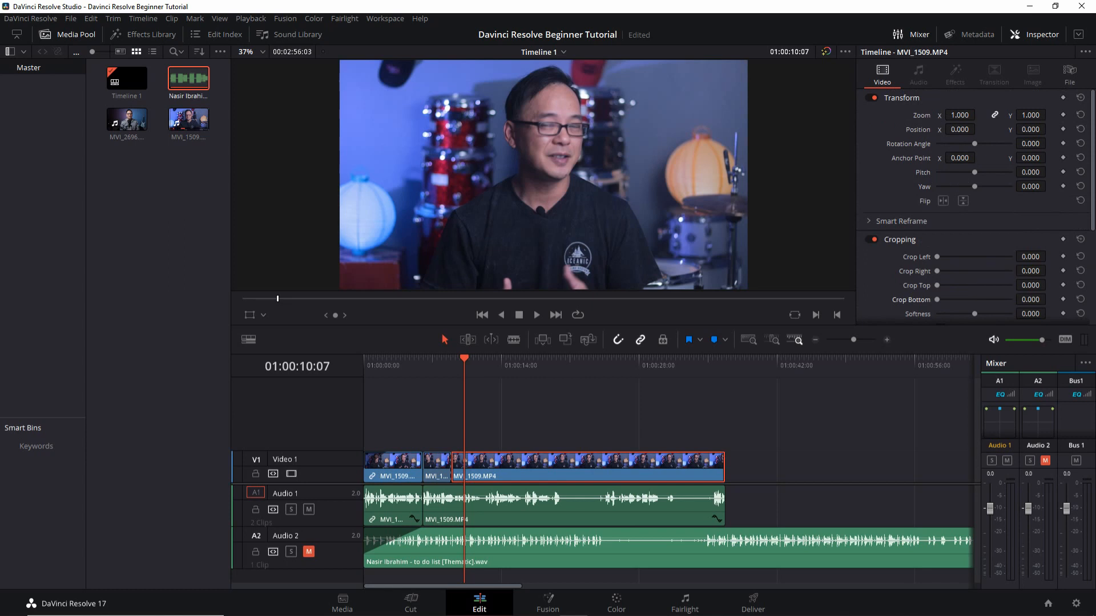
# - Select the music clip on Audio 2 and look through its audio settings in the Inspector, including Pan, Pitch and Equalizer
pyautogui.click(525, 546)
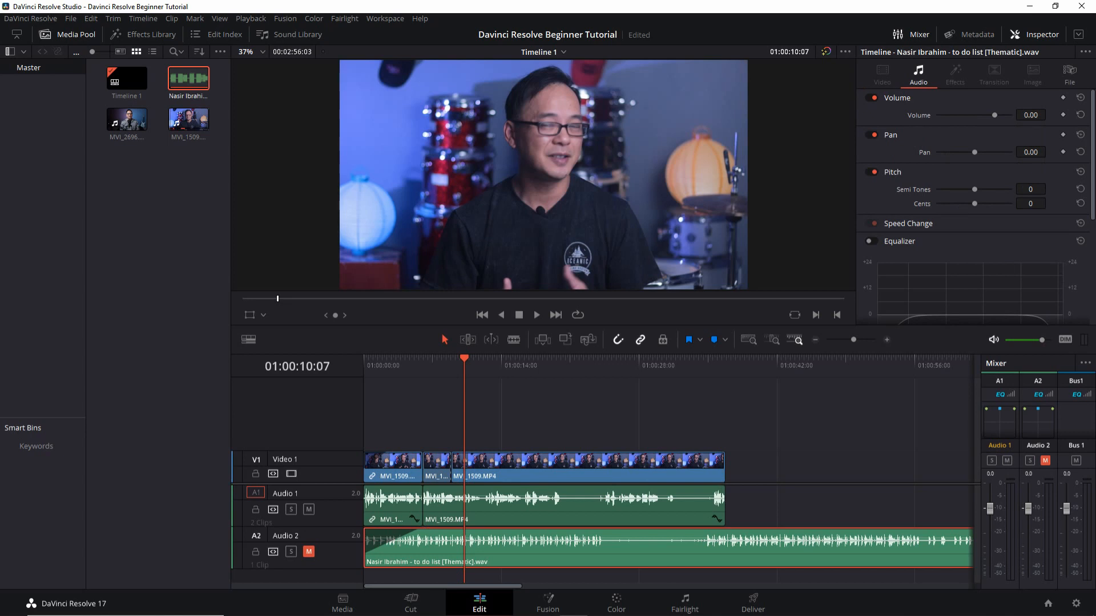
pyautogui.scroll(-8, 974, 205)
pyautogui.scroll(8, 973, 206)
# - Raise the music clip's volume line to 4.89 dB on the timeline and adjust the same Volume value in the Inspector
pyautogui.moveTo(661, 539); pyautogui.dragTo(662, 536)
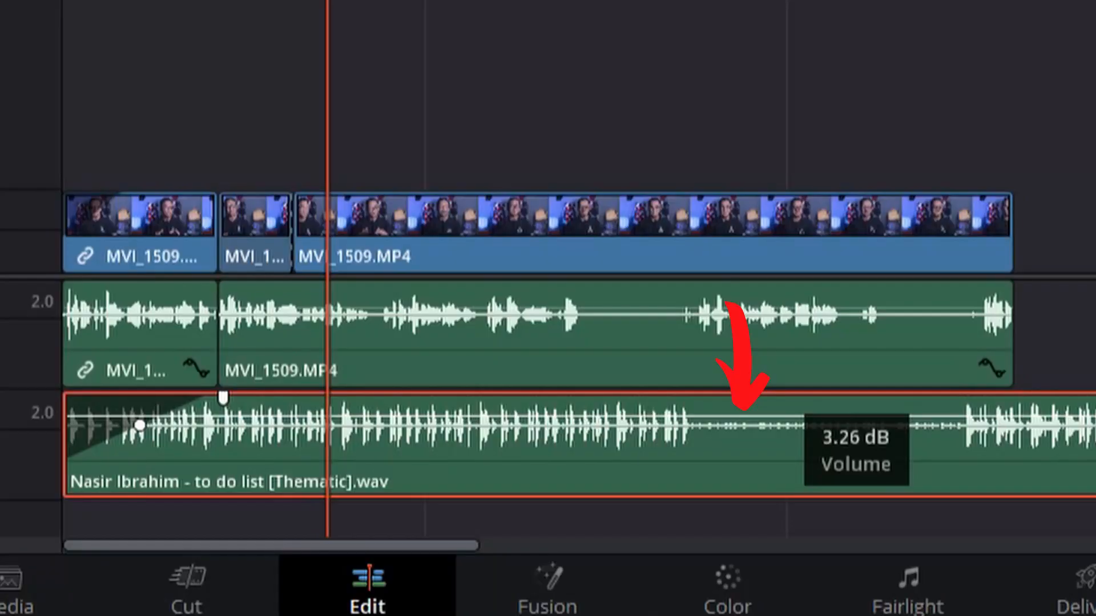
pyautogui.moveTo(799, 418)
pyautogui.mouseDown()
pyautogui.moveTo(790, 409)
pyautogui.moveTo(790, 426)
pyautogui.moveTo(790, 407)
pyautogui.mouseUp()
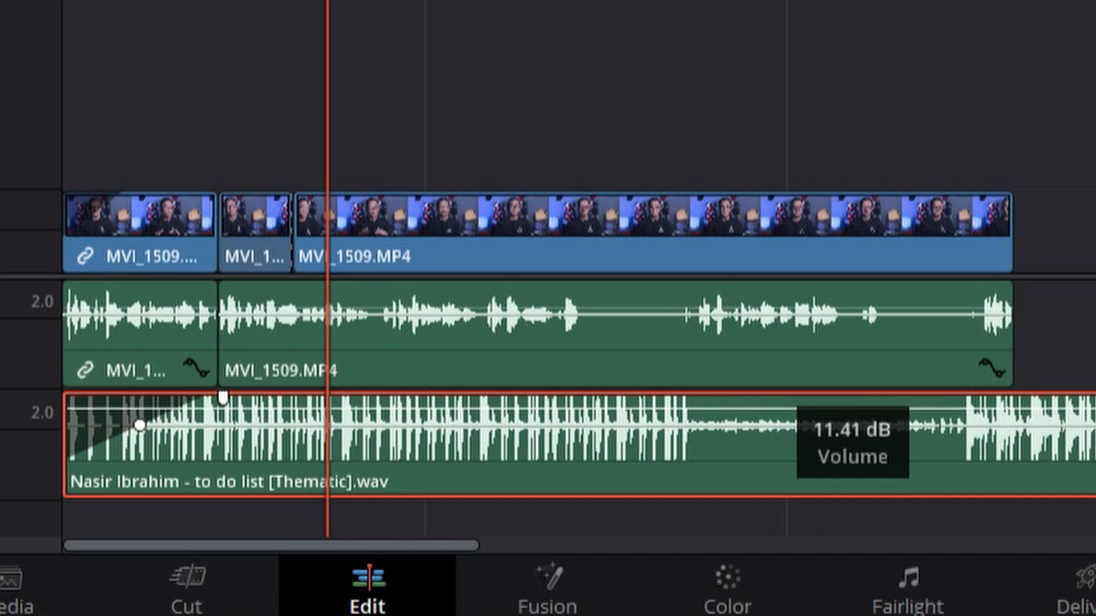
pyautogui.moveTo(789, 408)
pyautogui.mouseDown()
pyautogui.moveTo(821, 432)
pyautogui.moveTo(816, 412)
pyautogui.mouseUp()
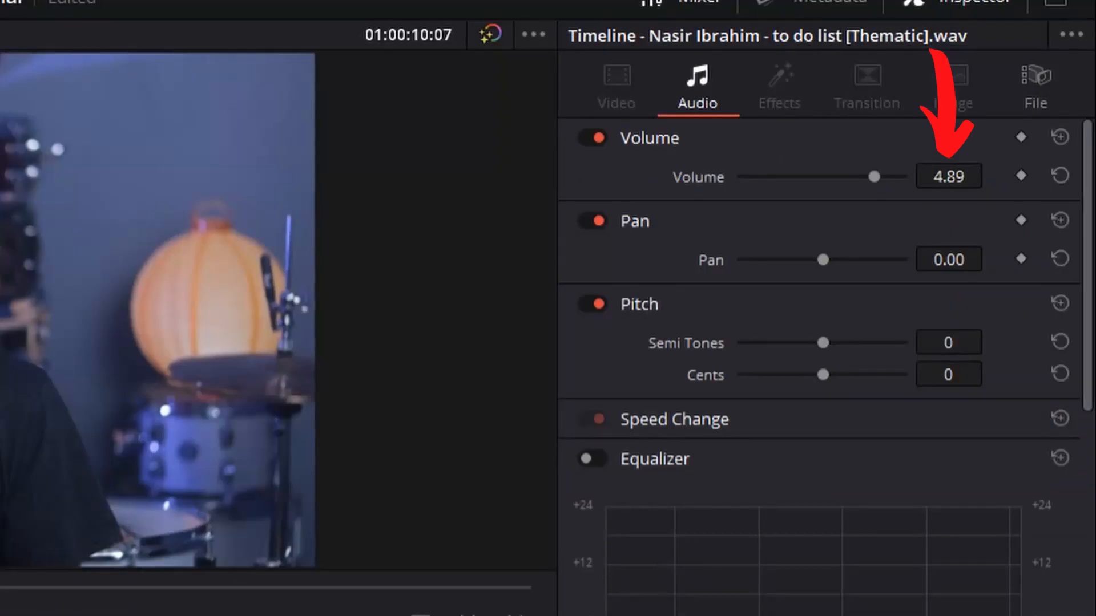
pyautogui.click(949, 176)
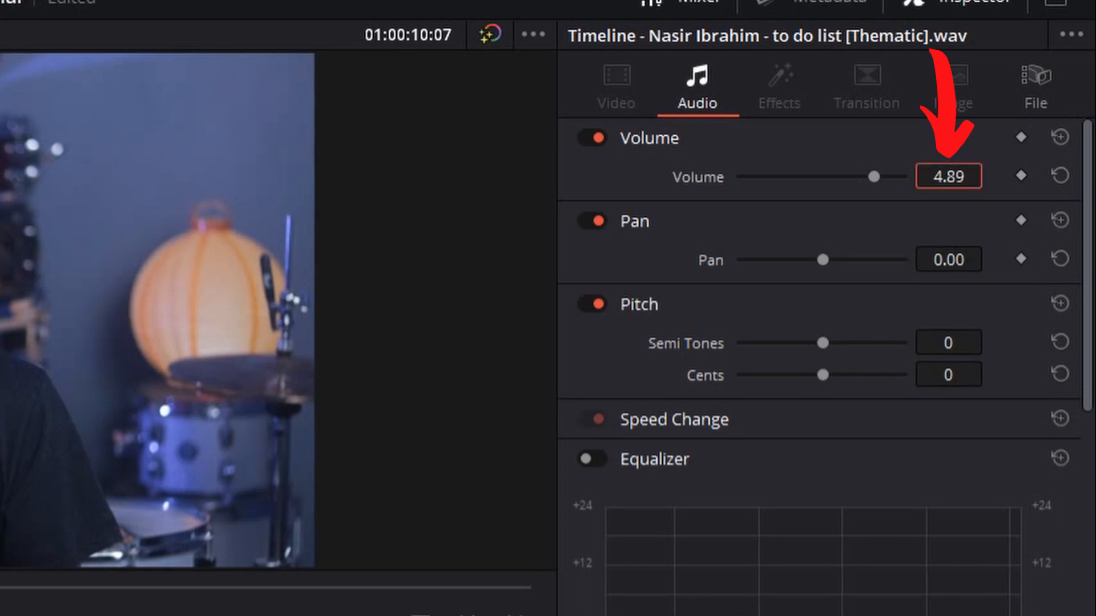
pyautogui.moveTo(949, 176)
pyautogui.mouseDown()
pyautogui.moveTo(857, 176)
pyautogui.moveTo(1009, 176)
pyautogui.moveTo(955, 177)
pyautogui.mouseUp()
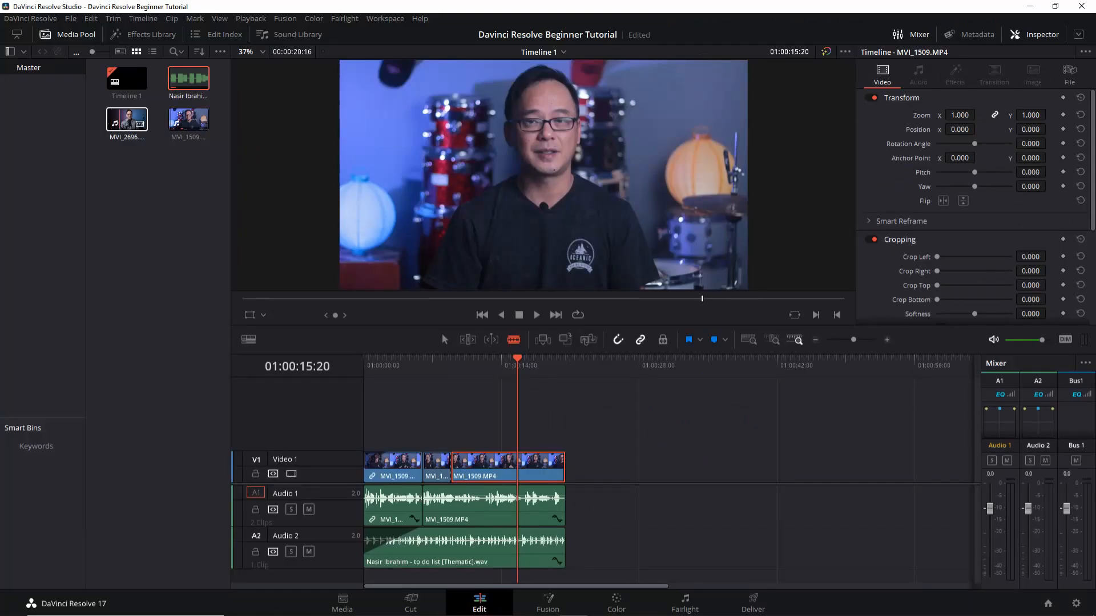
# - Mark a range of MVI_2696.MP4 ending at 00:01:46:10 and place only its video on Video 2 above the last clip
pyautogui.moveTo(127, 119); pyautogui.dragTo(597, 422)
pyautogui.press('i')
pyautogui.moveTo(547, 299); pyautogui.dragTo(577, 299)
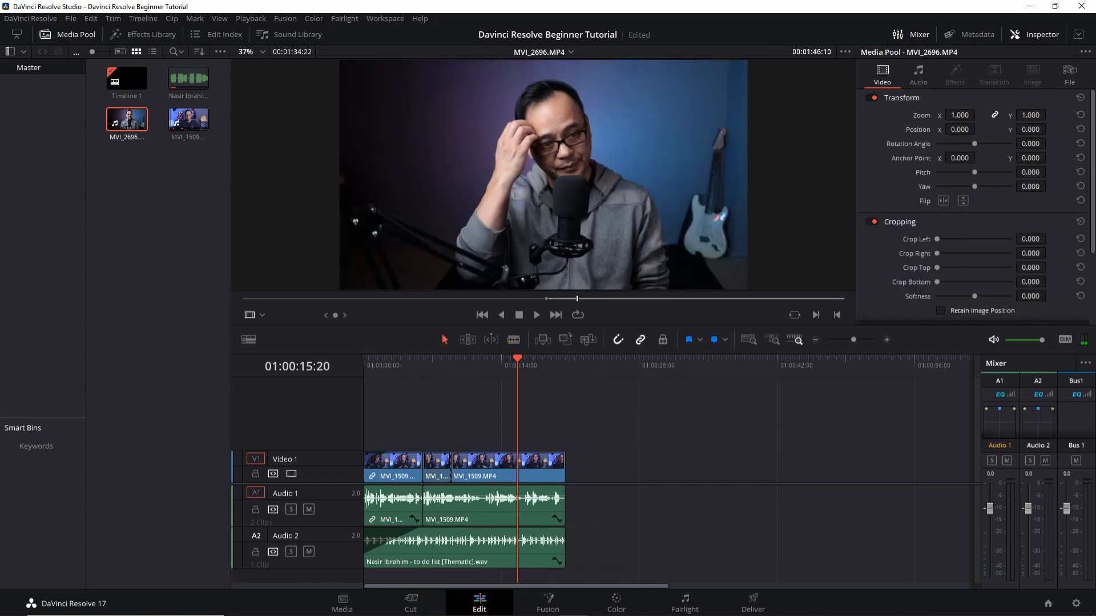
pyautogui.press('o')
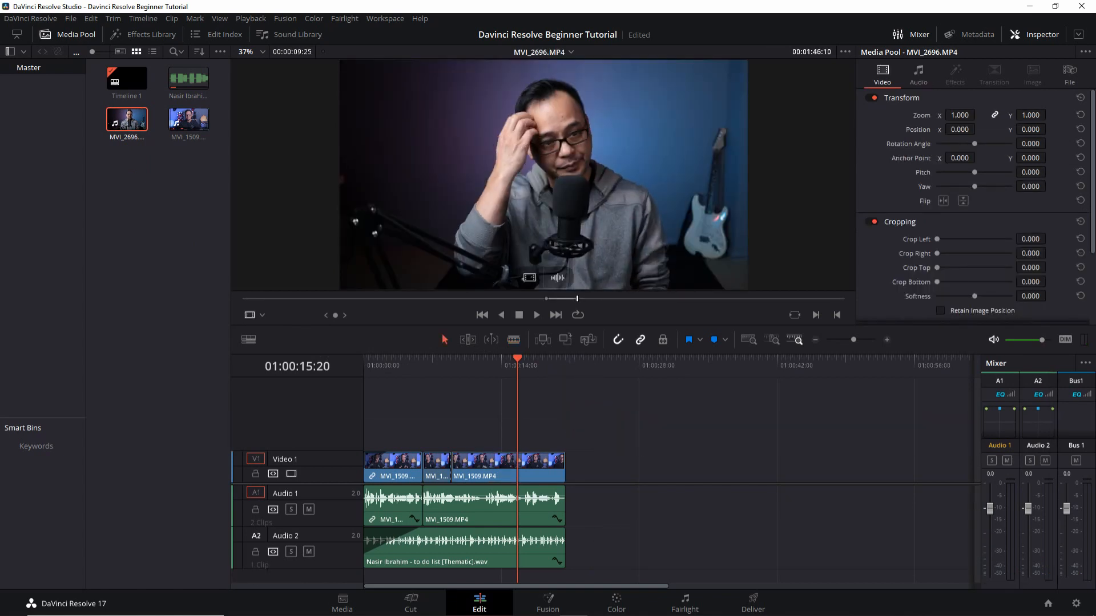
pyautogui.moveTo(528, 277); pyautogui.dragTo(473, 426)
# - Play the timeline from 01:00:08:29 into the overlaid MVI_2696.MP4 clip to check how it covers the main footage
pyautogui.moveTo(517, 359); pyautogui.dragTo(469, 360)
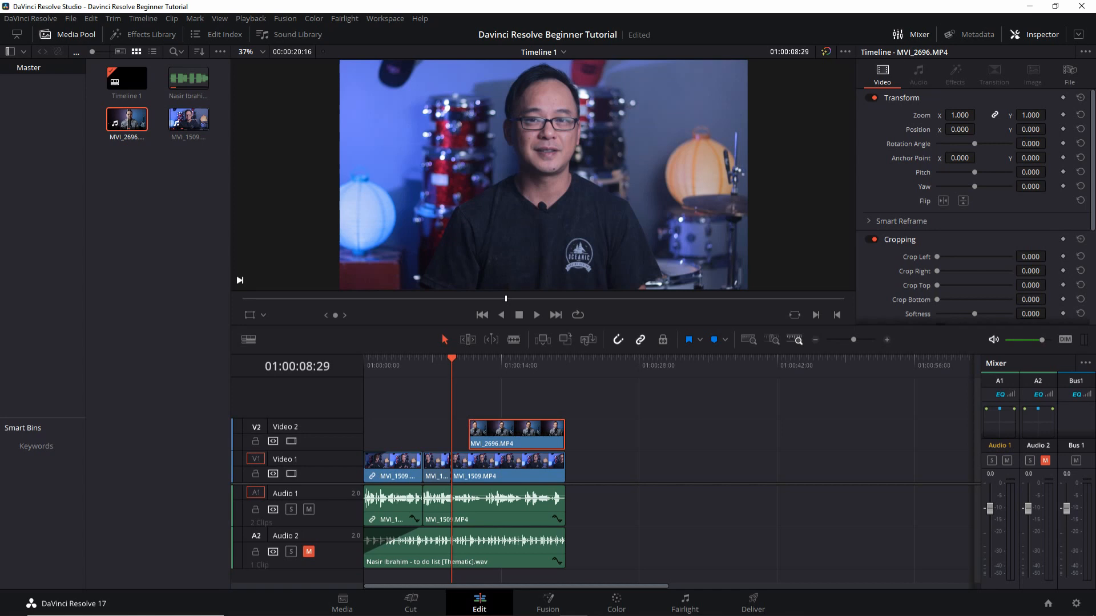
pyautogui.click(507, 469)
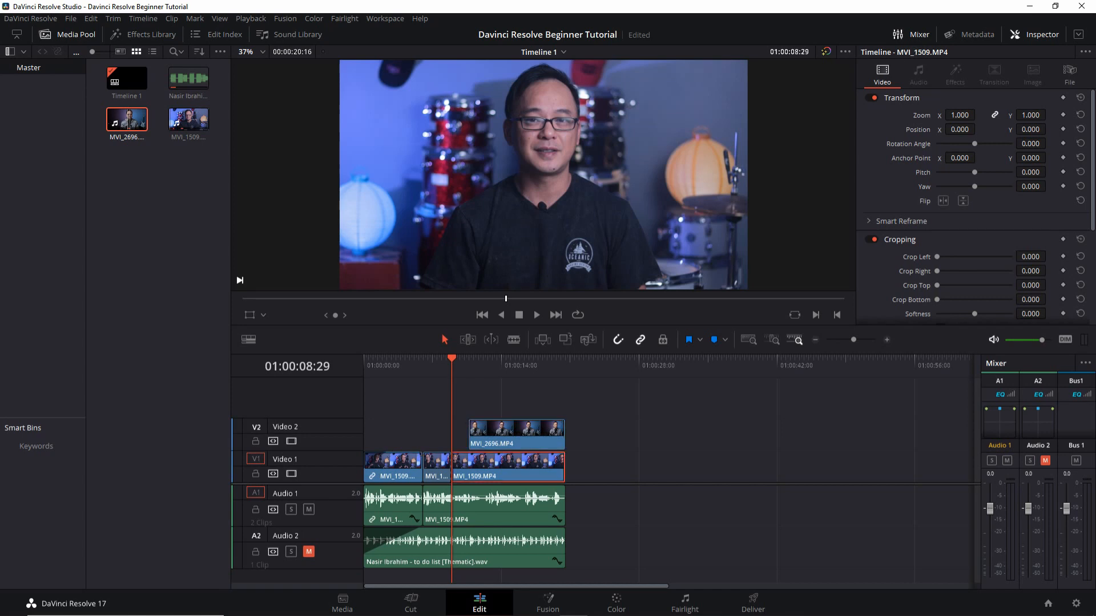
pyautogui.press('space')
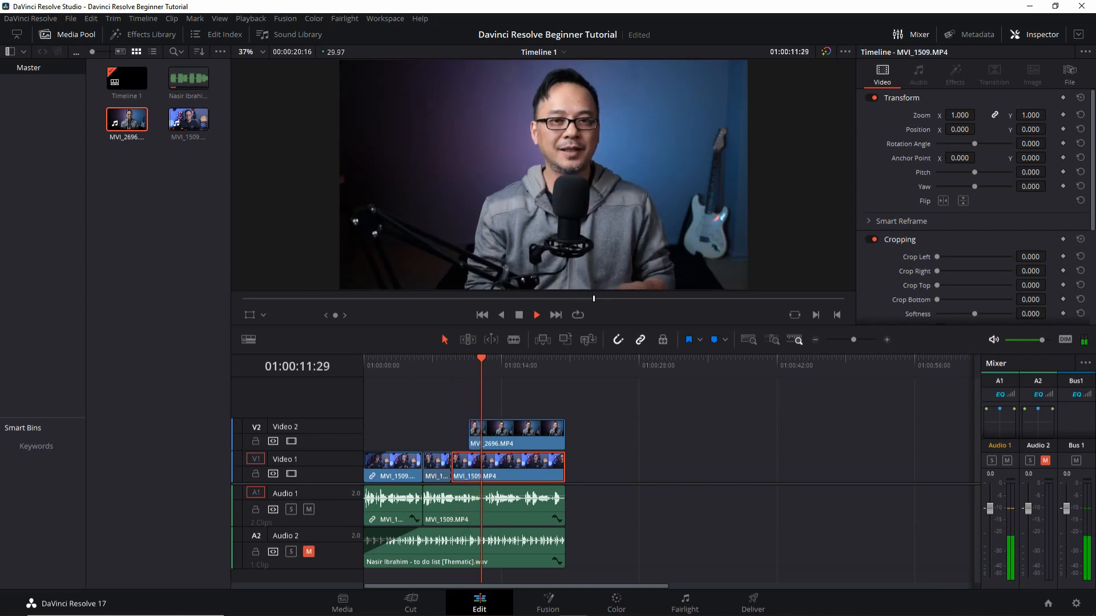
pyautogui.press('space')
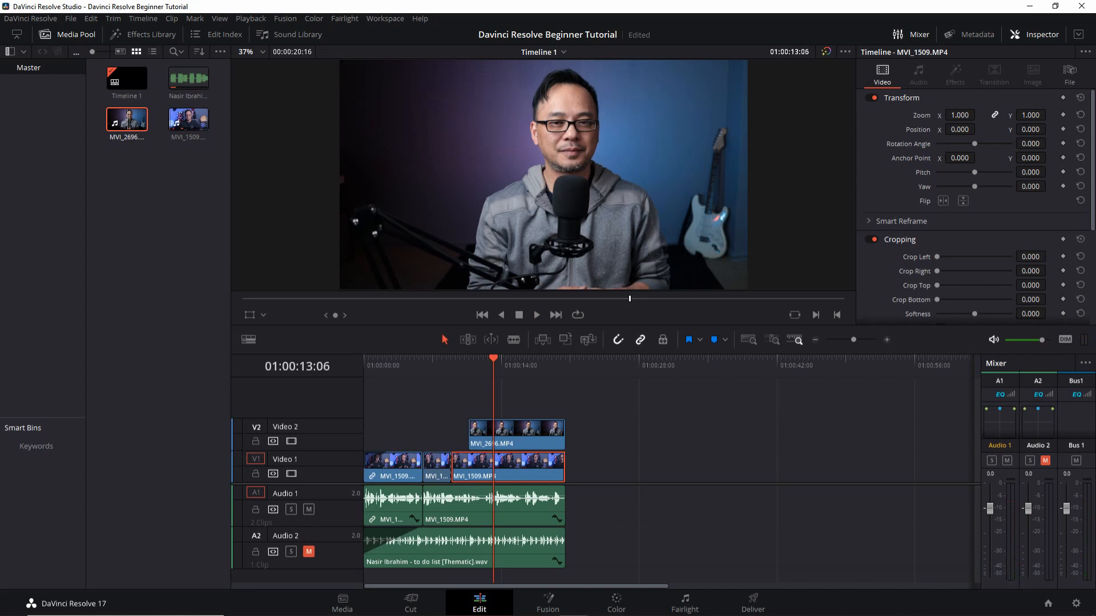
# - Turn the MVI_2696.MP4 clip into a picture-in-picture with Zoom 0.350, Position X -540.000 and Y -300.000, and play it from its start
pyautogui.click(488, 362)
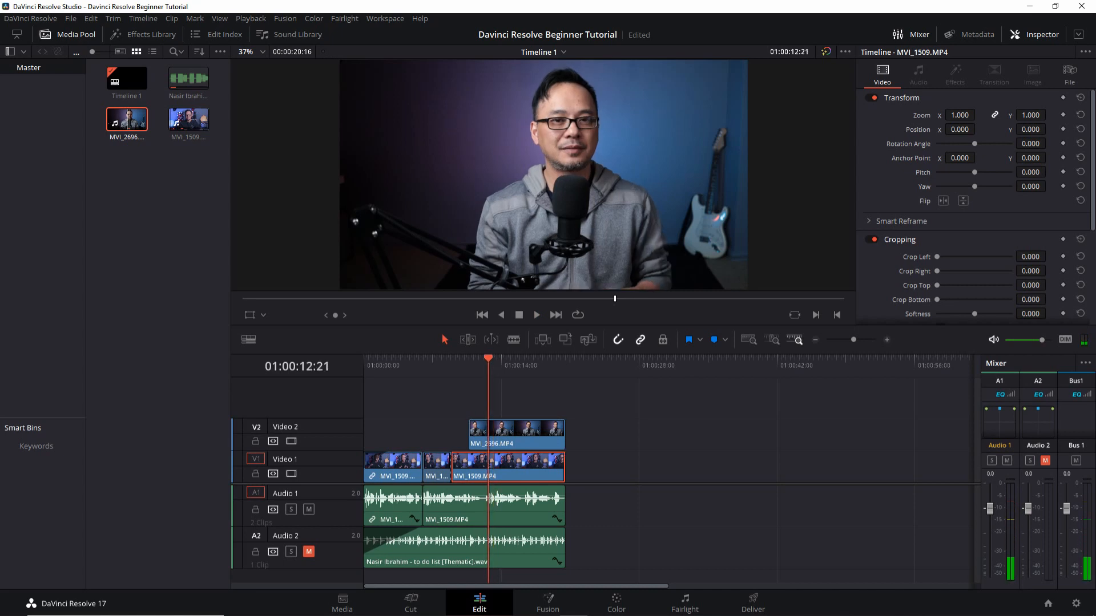
pyautogui.click(525, 437)
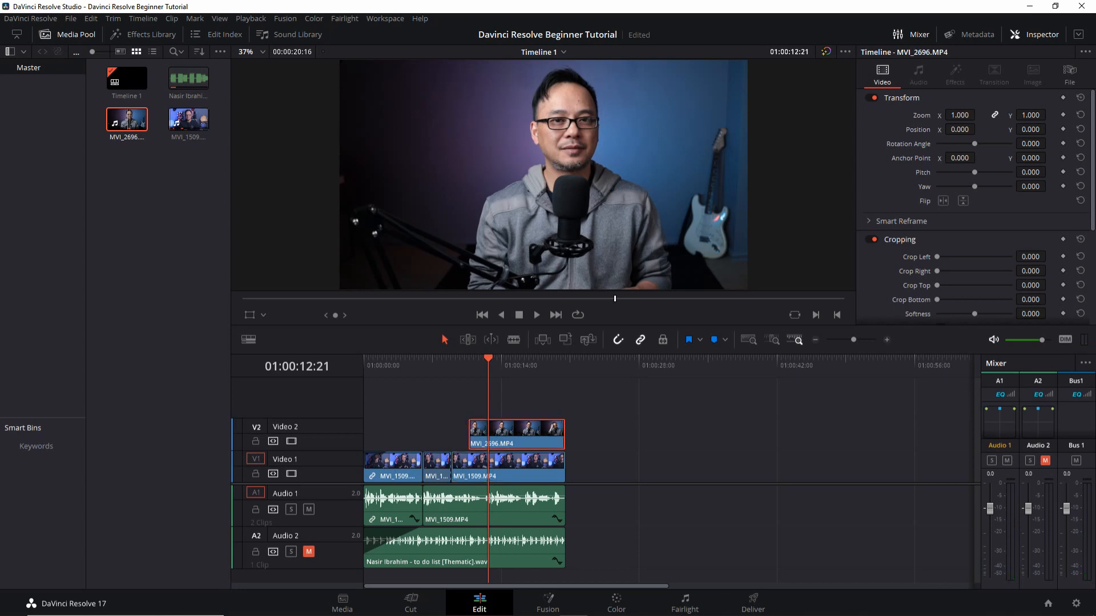
pyautogui.moveTo(960, 115); pyautogui.dragTo(922, 129)
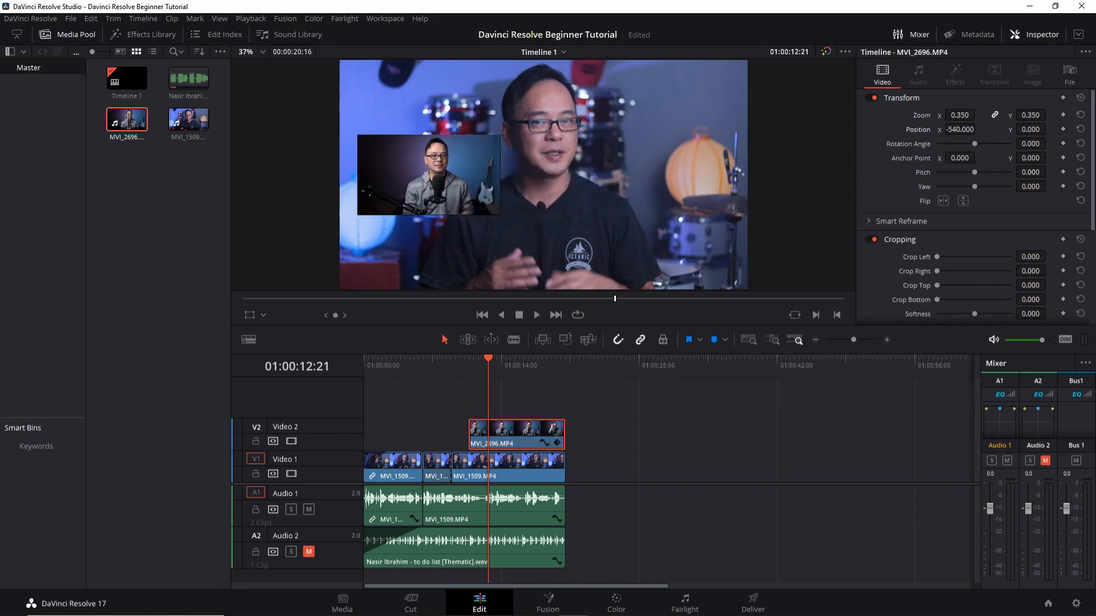
pyautogui.moveTo(1030, 129); pyautogui.dragTo(1003, 129)
pyautogui.press('Up')
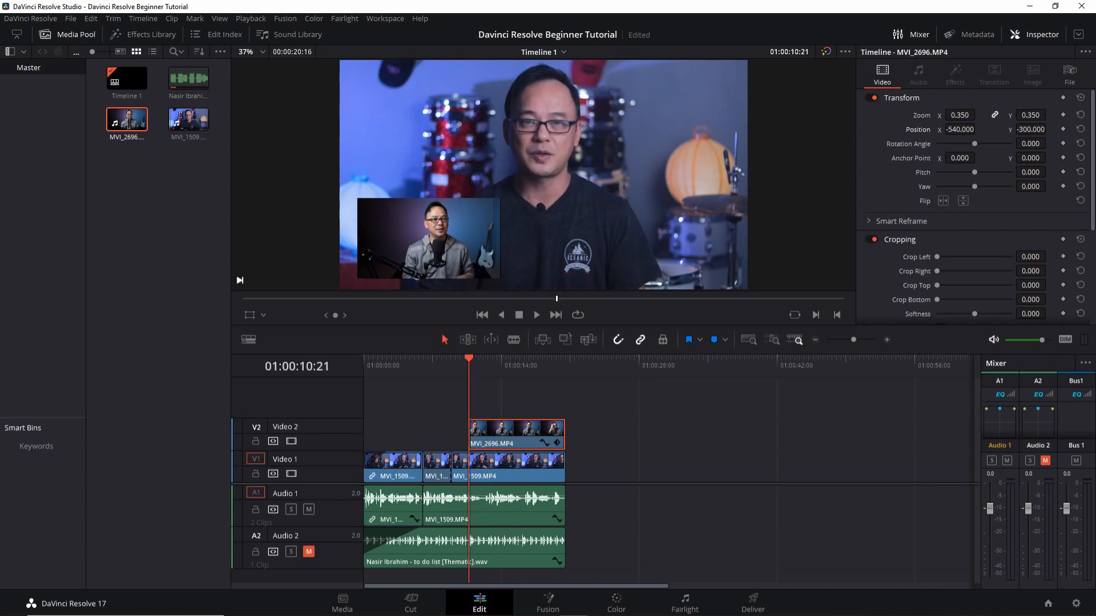
pyautogui.press('space')
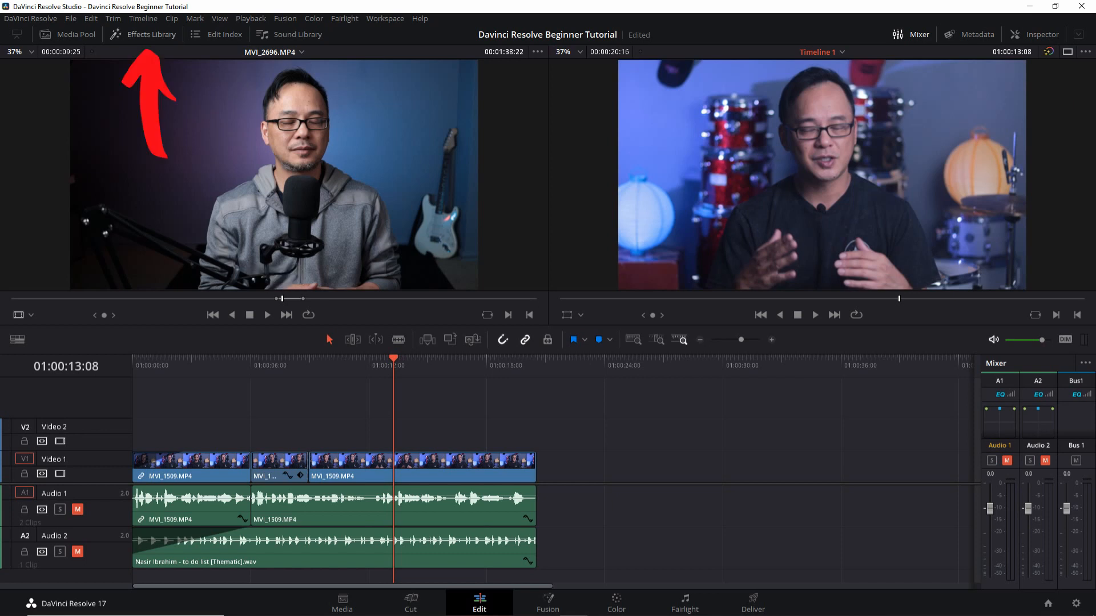
# - Add the Center Reveal Fusion title from the Effects Library to Video 2 above the first clip
pyautogui.click(143, 35)
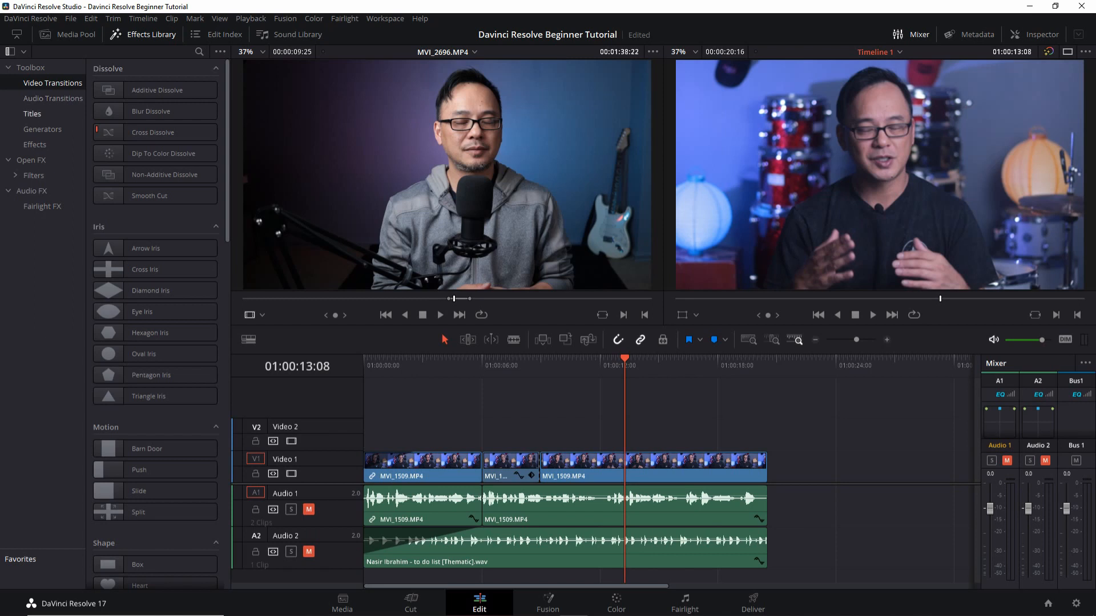
pyautogui.click(33, 114)
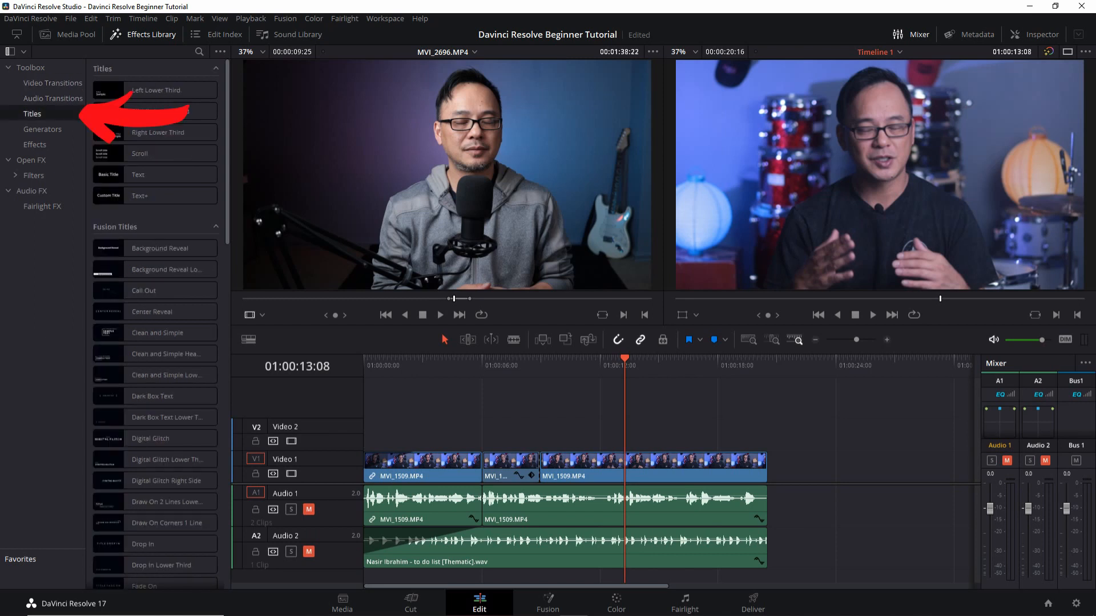
pyautogui.moveTo(154, 312); pyautogui.dragTo(402, 436)
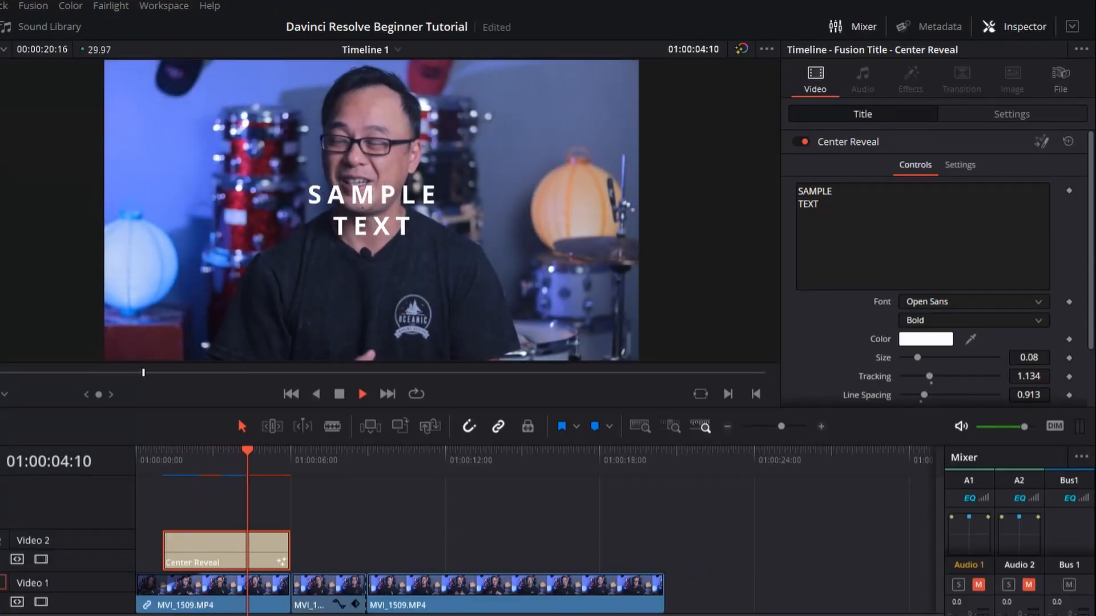
# - Replay the Center Reveal title from its start to check the text animation
pyautogui.press('space')
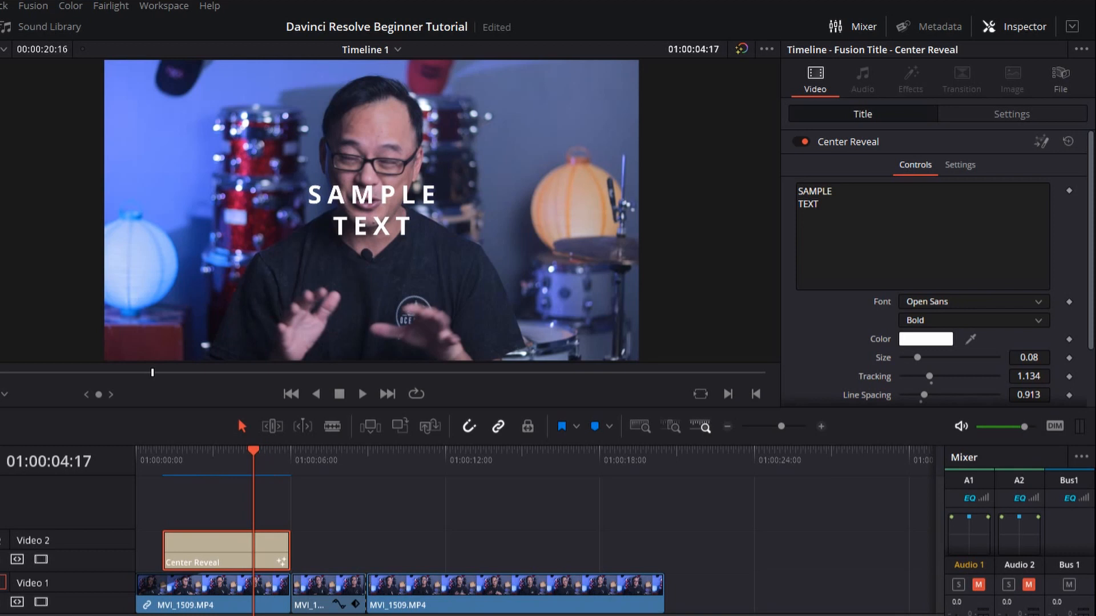
pyautogui.press('Up')
pyautogui.press('space')
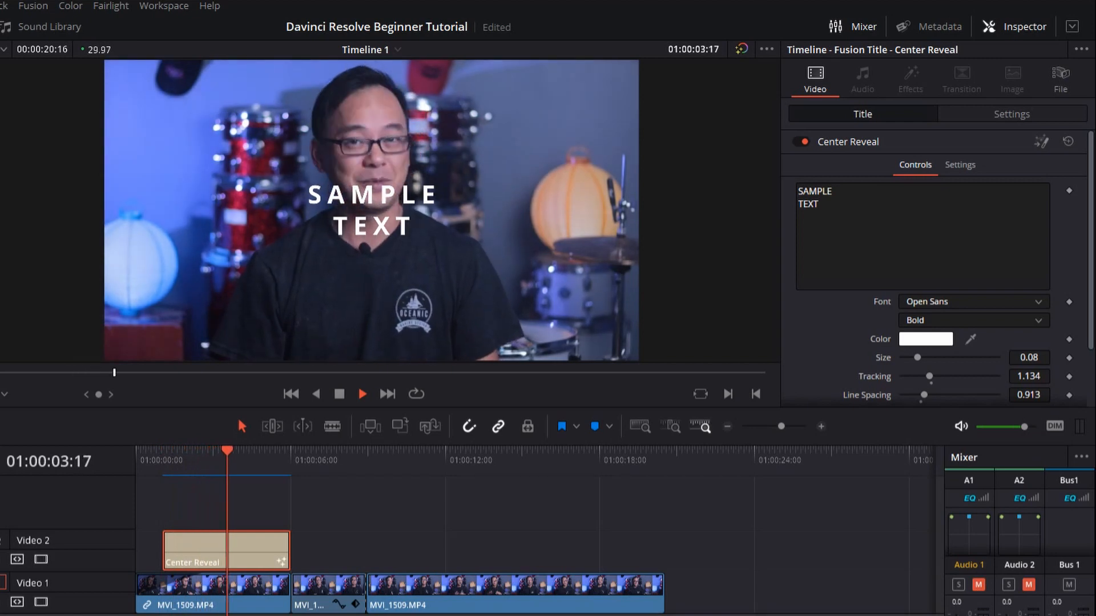
pyautogui.press('space')
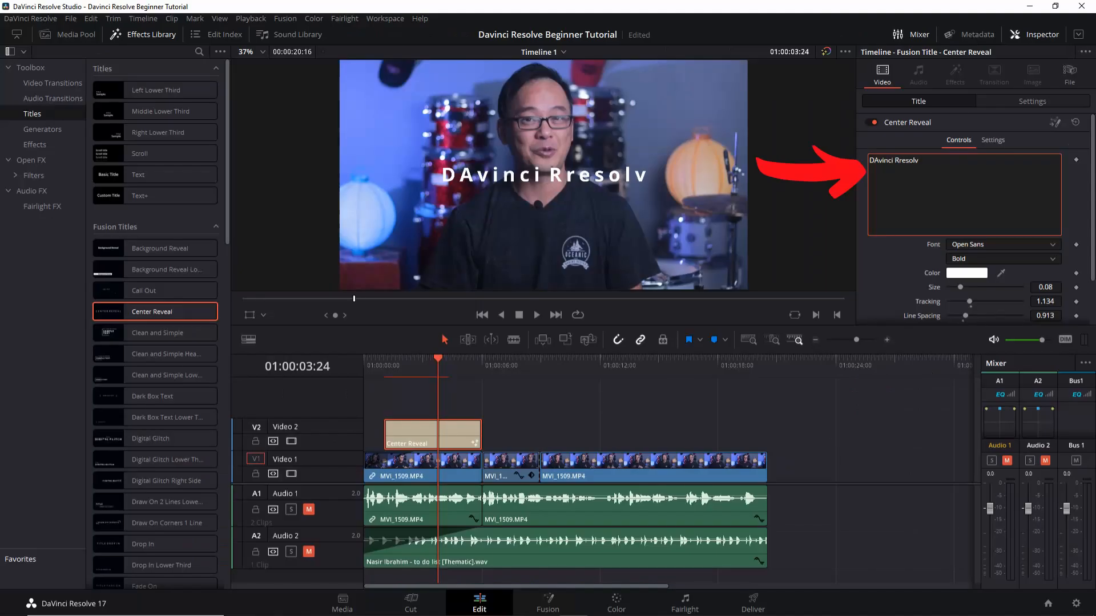
# - Replace the Center Reveal title's text with "DAVINCI RESOLVE"
pyautogui.press('BackSpace')
pyautogui.press('BackSpace')
pyautogui.press('BackSpace')
pyautogui.press('BackSpace')
pyautogui.press('BackSpace')
pyautogui.press('BackSpace')
pyautogui.press('BackSpace')
pyautogui.press('BackSpace')
pyautogui.press('BackSpace')
pyautogui.press('BackSpace')
pyautogui.press('BackSpace')
pyautogui.press('BackSpace')
pyautogui.press('BackSpace')
pyautogui.press('BackSpace')
pyautogui.press('BackSpace')
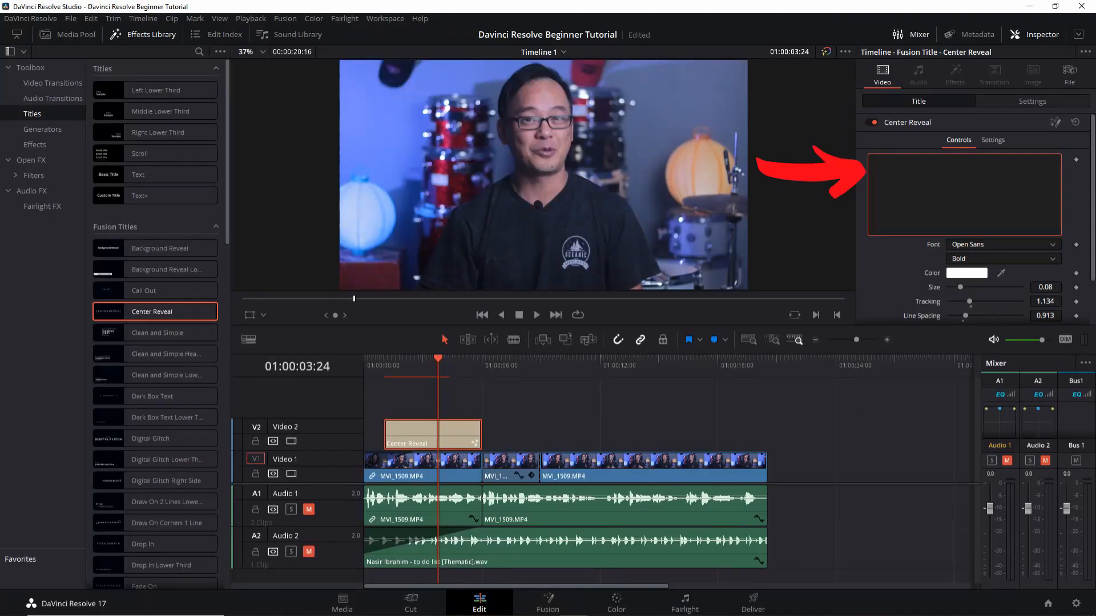
pyautogui.write('DAVINCI RESOLVE')
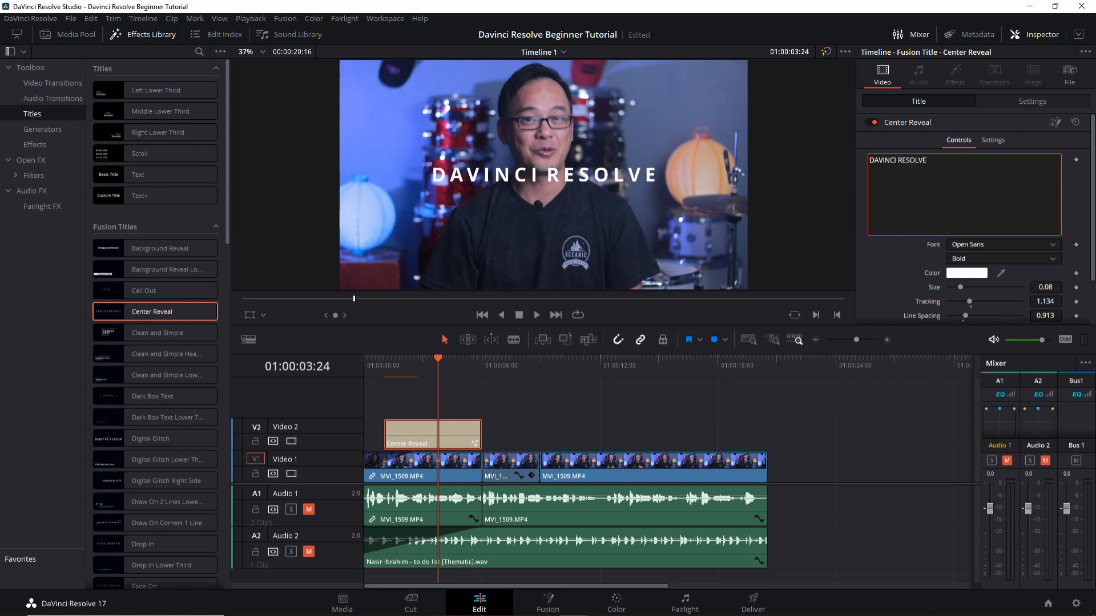
# - Change the title's font to Adobe Arabic and bring its remaining text settings into view
pyautogui.click(1003, 245)
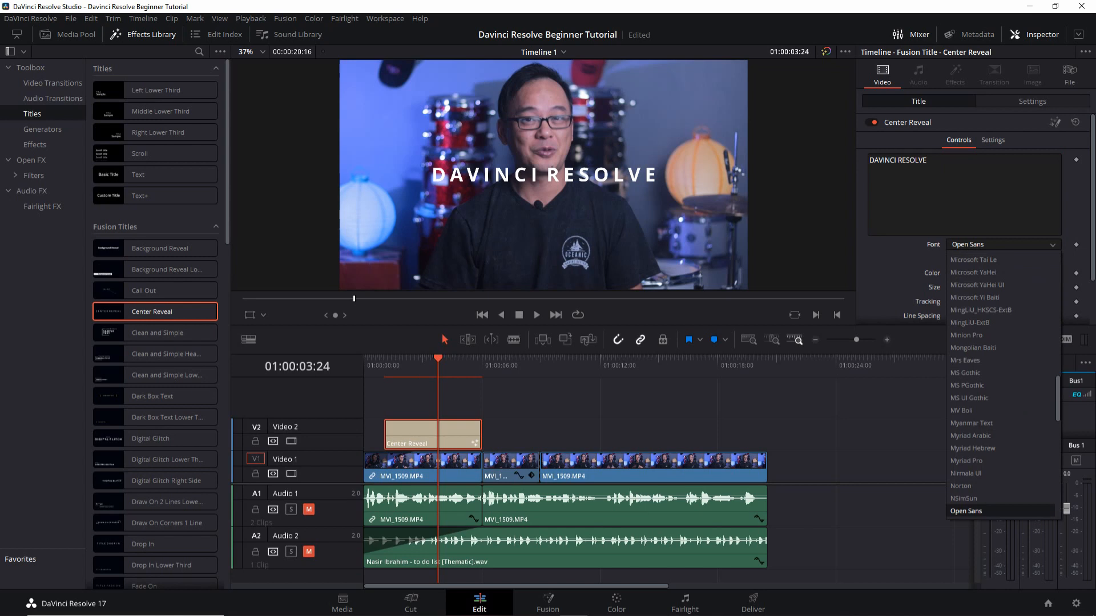
pyautogui.scroll(15, 999, 388)
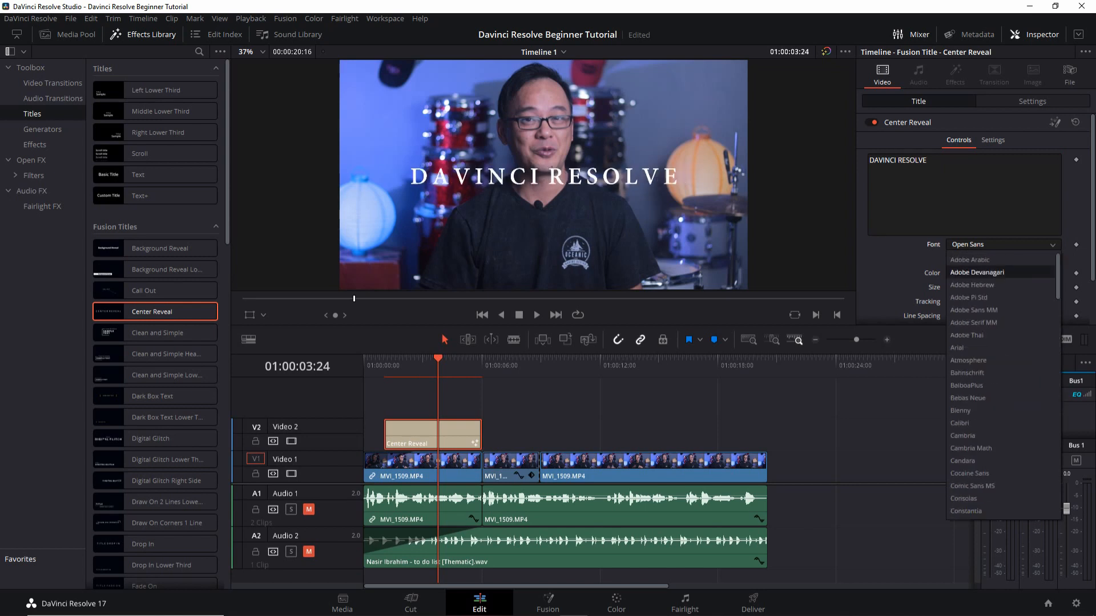
pyautogui.click(970, 260)
pyautogui.scroll(-2, 976, 217)
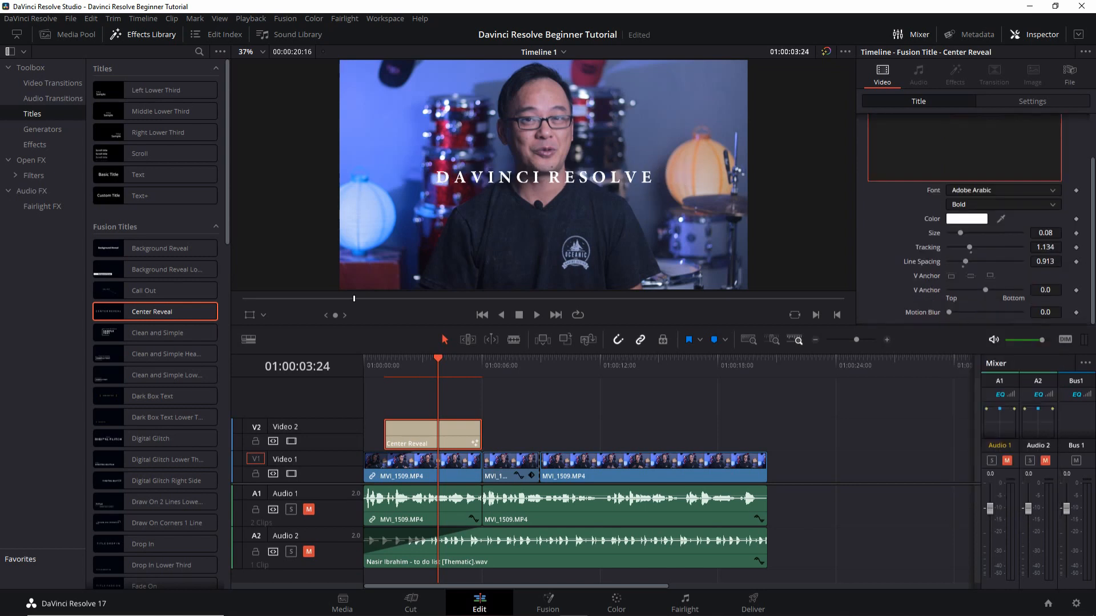
# - Review the Center Reveal title's font style options and color picker, keeping the Bold style and white color
pyautogui.click(1001, 205)
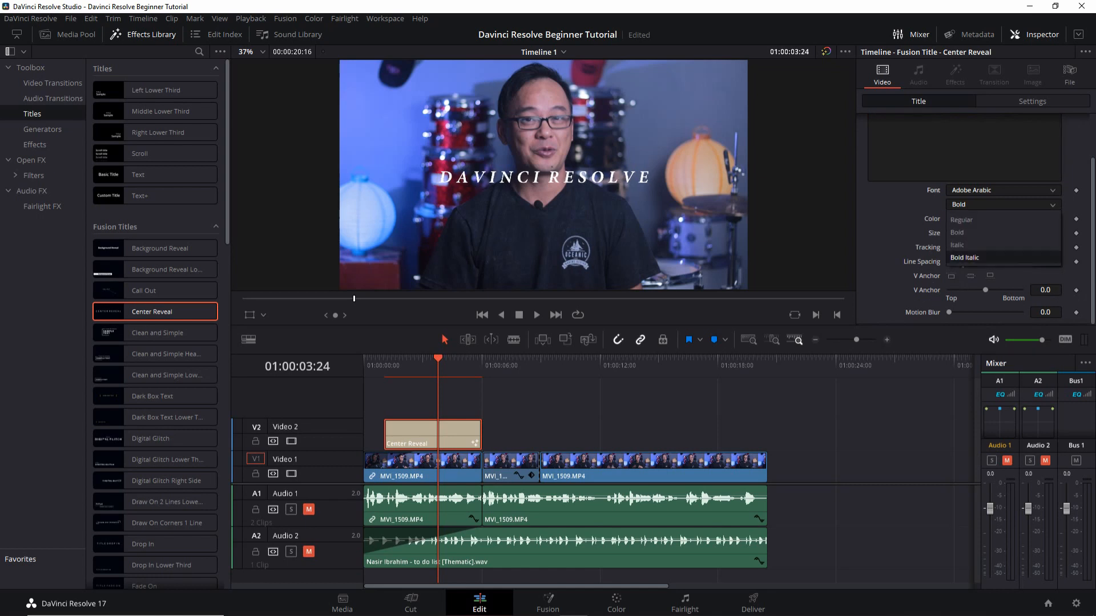
pyautogui.click(965, 232)
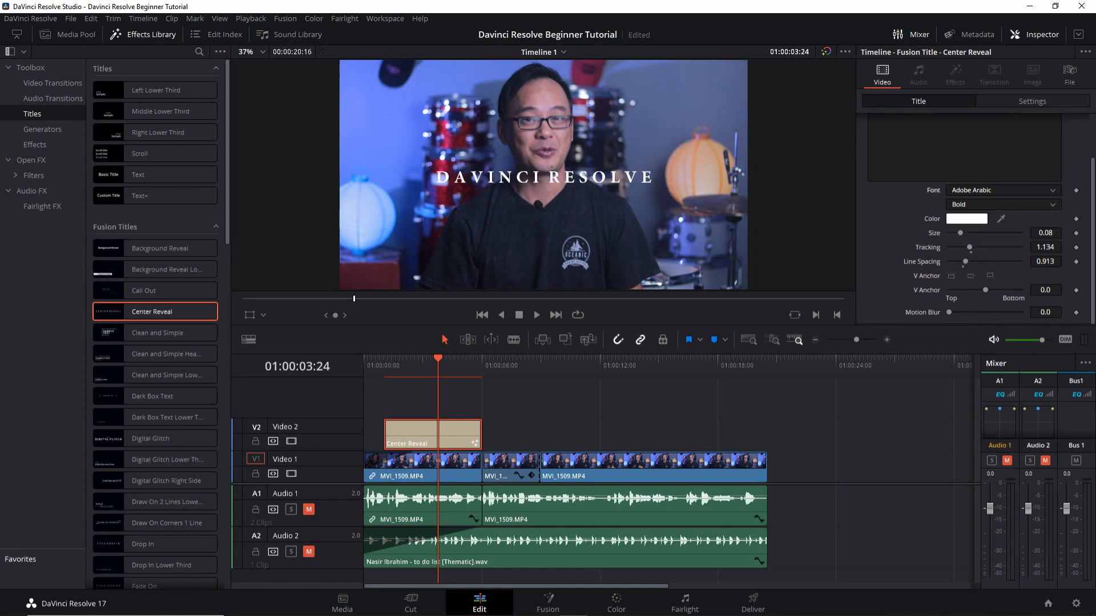
pyautogui.click(966, 218)
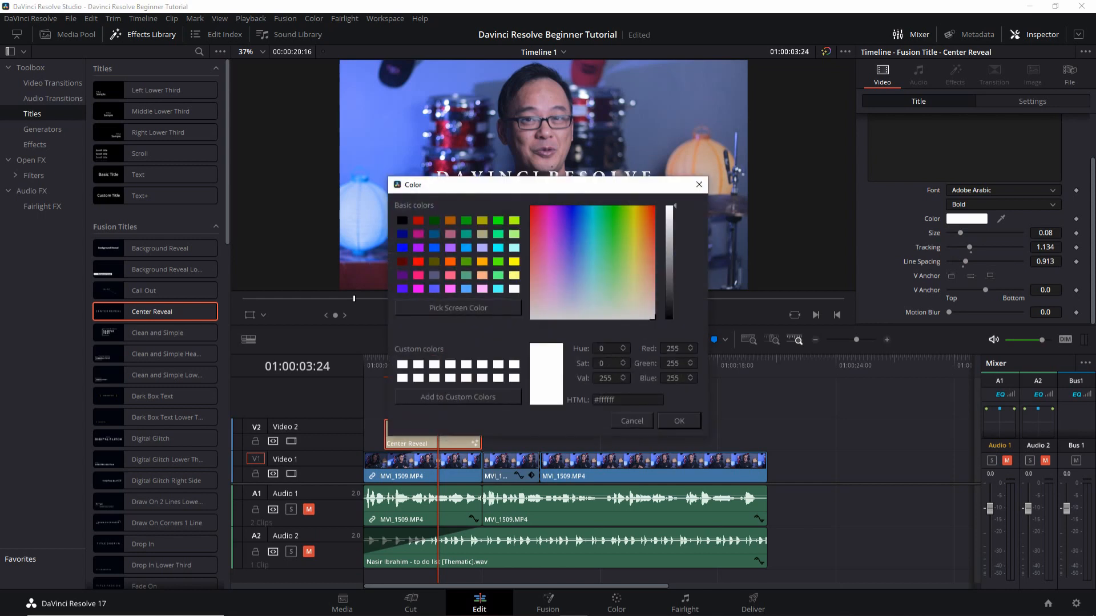
pyautogui.press('Escape')
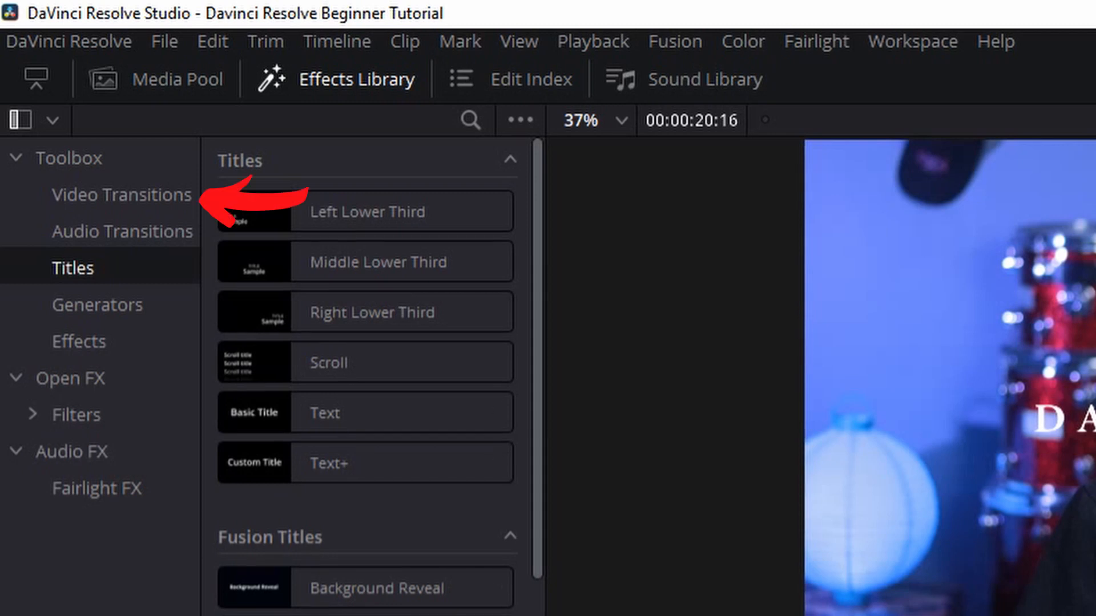
# - Add a Cross Dissolve video transition at the cut between the first two Video 1 clips and play it back
pyautogui.click(121, 195)
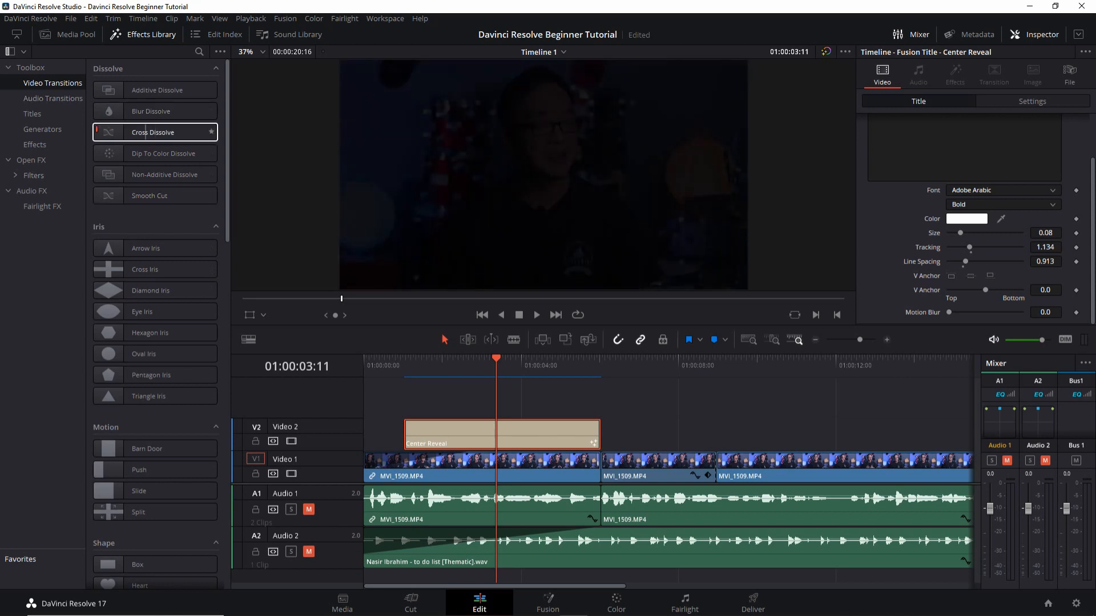
pyautogui.click(145, 131)
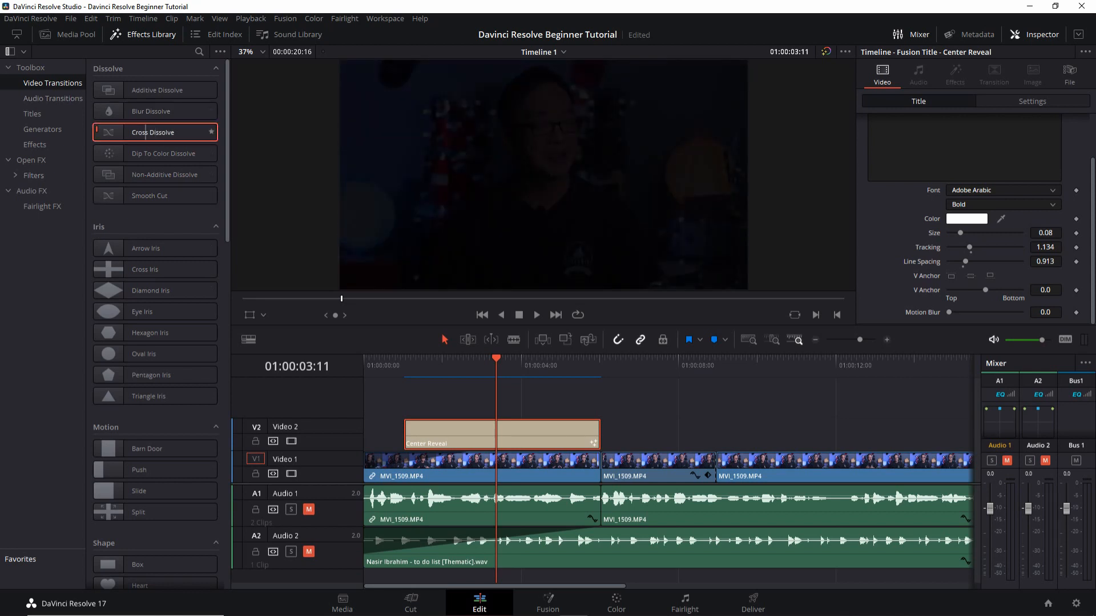
pyautogui.moveTo(146, 132); pyautogui.dragTo(586, 481)
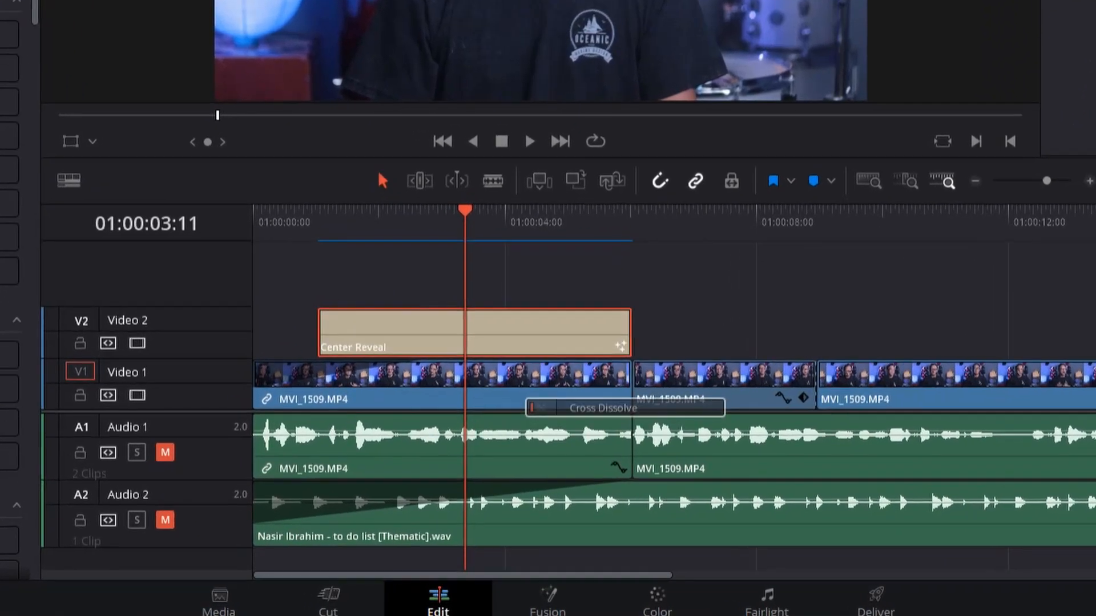
pyautogui.moveTo(624, 407); pyautogui.dragTo(630, 374)
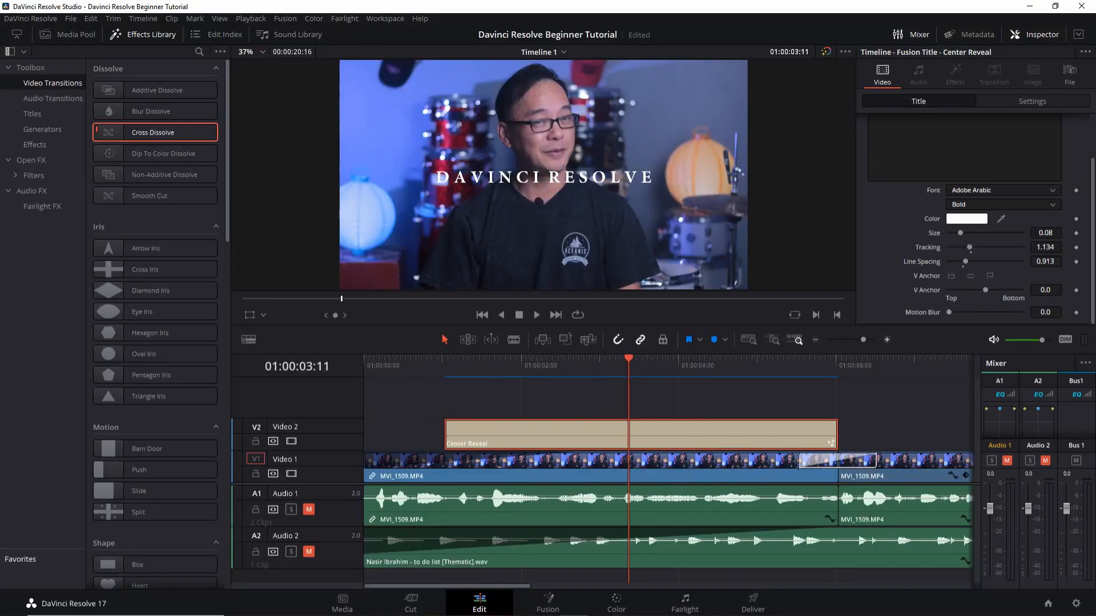
pyautogui.hotkey('ctrl', '=')
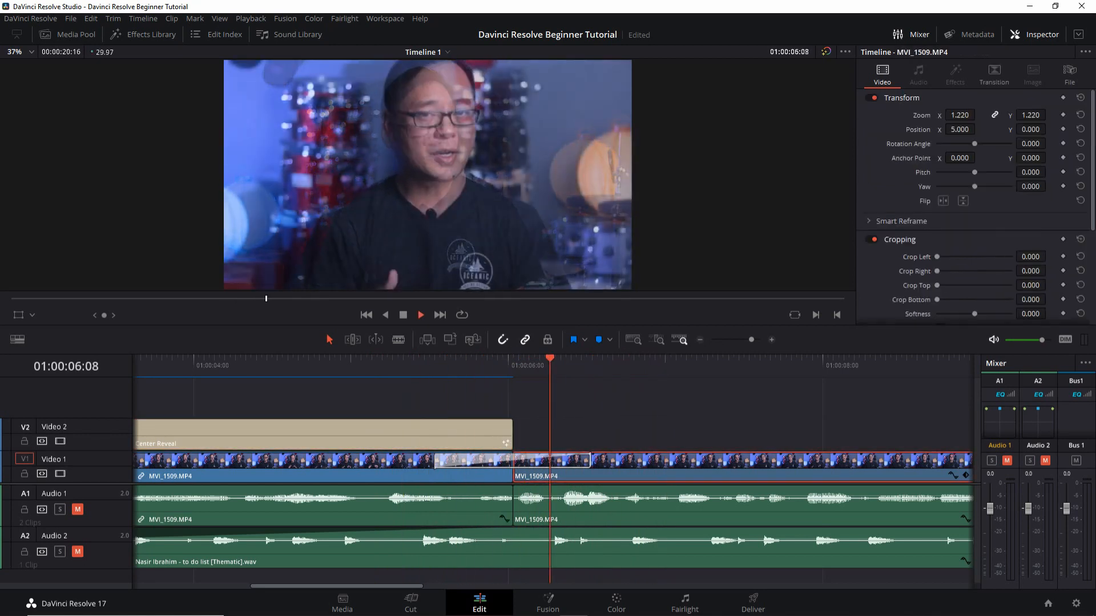
pyautogui.press('space')
# - Change the type of the transition between the first two Video 1 clips to Center Wipe
pyautogui.click(582, 459)
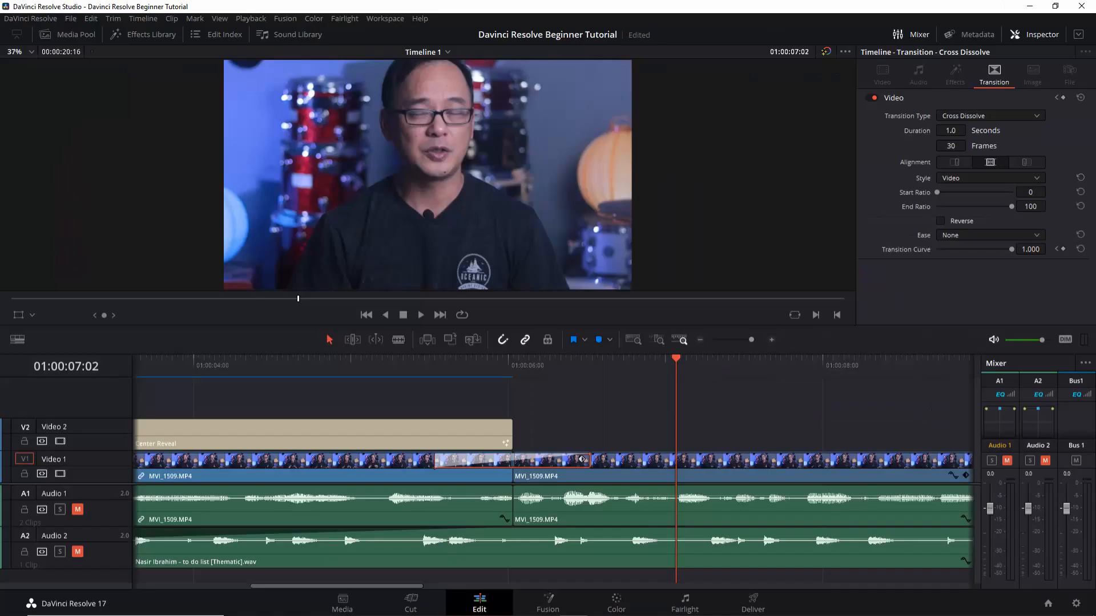
pyautogui.click(879, 232)
pyautogui.click(879, 232)
pyautogui.click(879, 233)
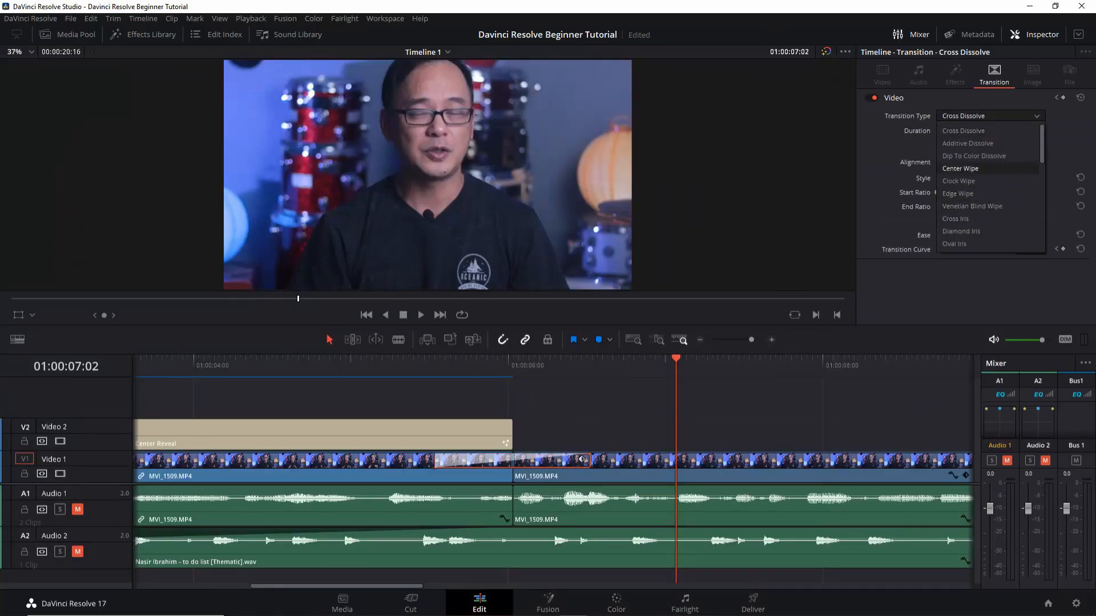
pyautogui.click(959, 168)
# - Play back the transition between the first two clips from its start, then fit the whole timeline in view
pyautogui.click(435, 365)
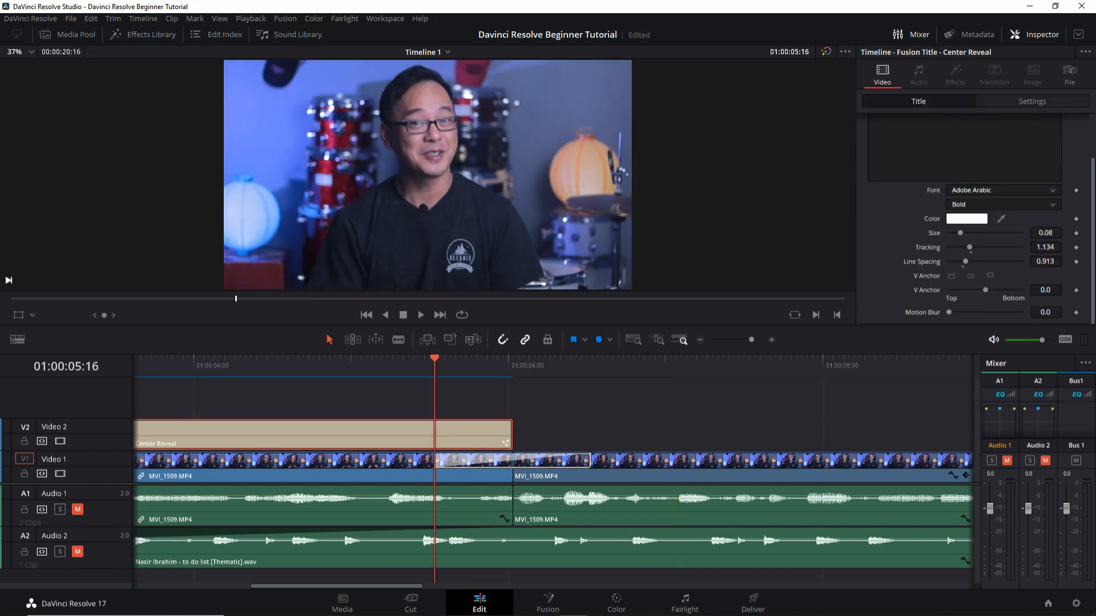
pyautogui.press('space')
pyautogui.press('space')
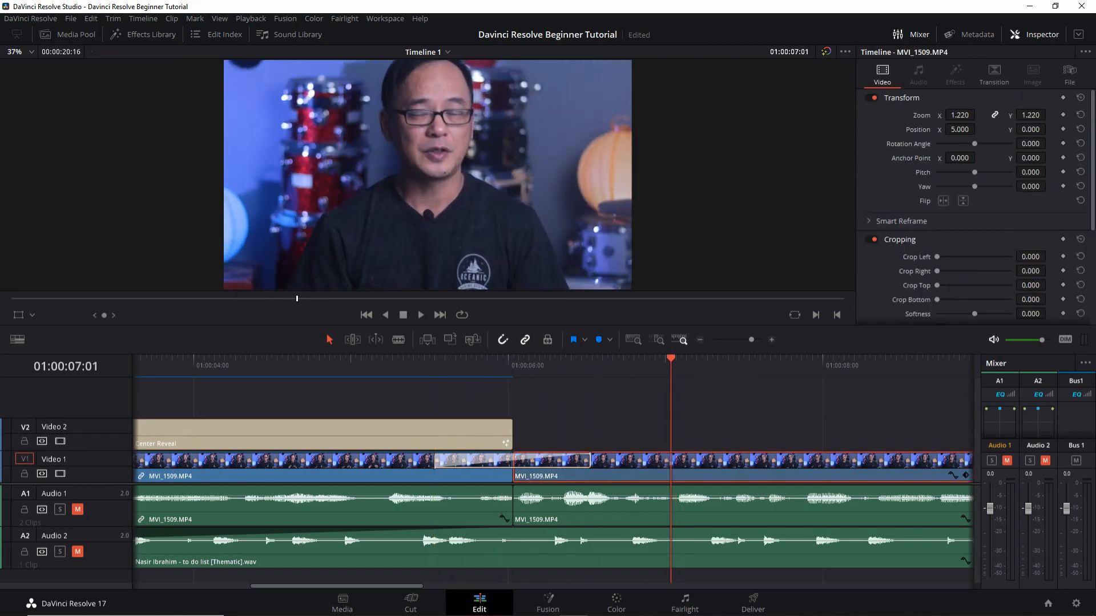
pyautogui.click(367, 365)
pyautogui.press('space')
pyautogui.hotkey('shift', 'z')
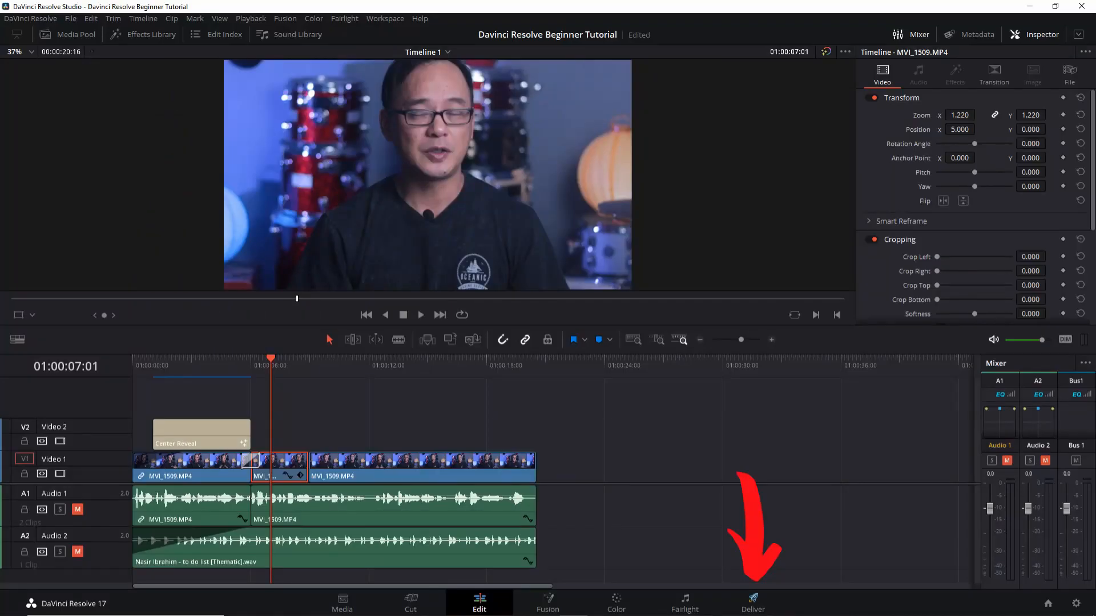
# - Switch to the Deliver page and choose the YouTube 1080p render preset
pyautogui.click(753, 603)
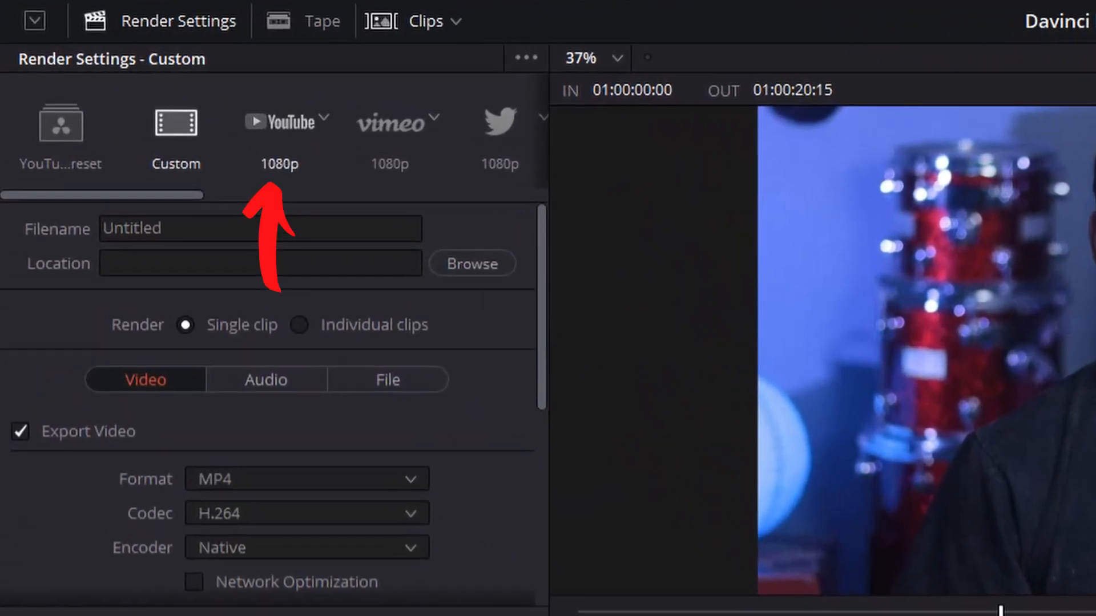
pyautogui.click(245, 114)
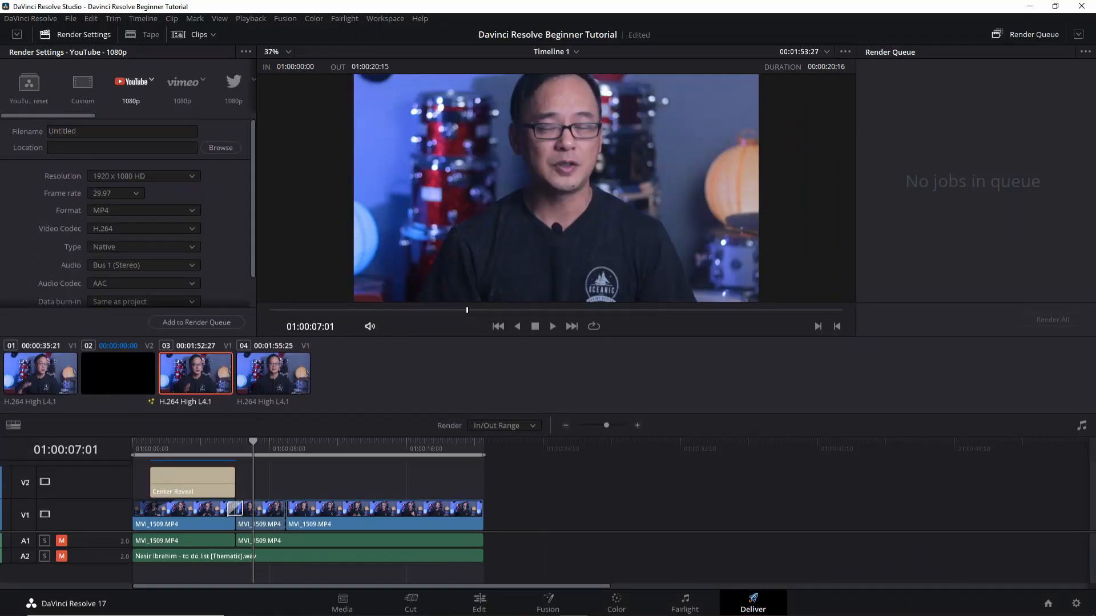
pyautogui.click(151, 80)
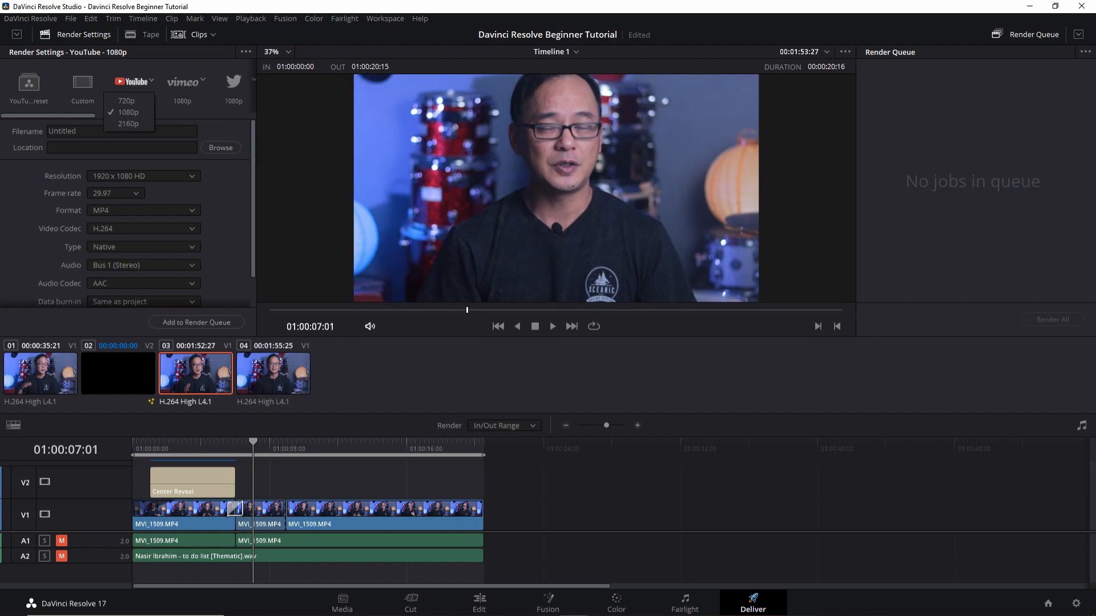
pyautogui.click(129, 112)
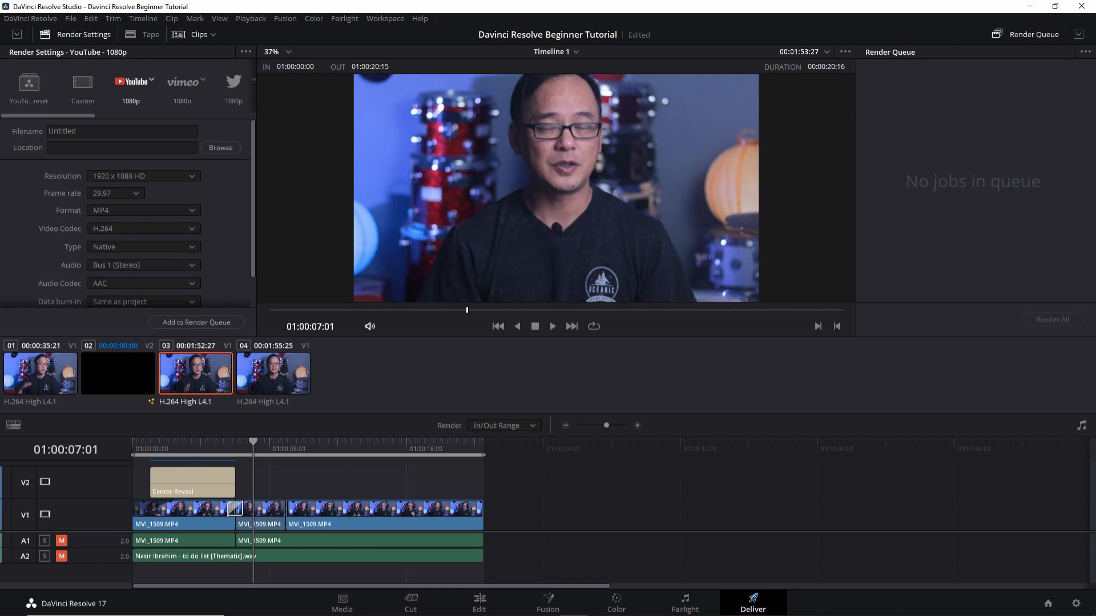
pyautogui.click(151, 81)
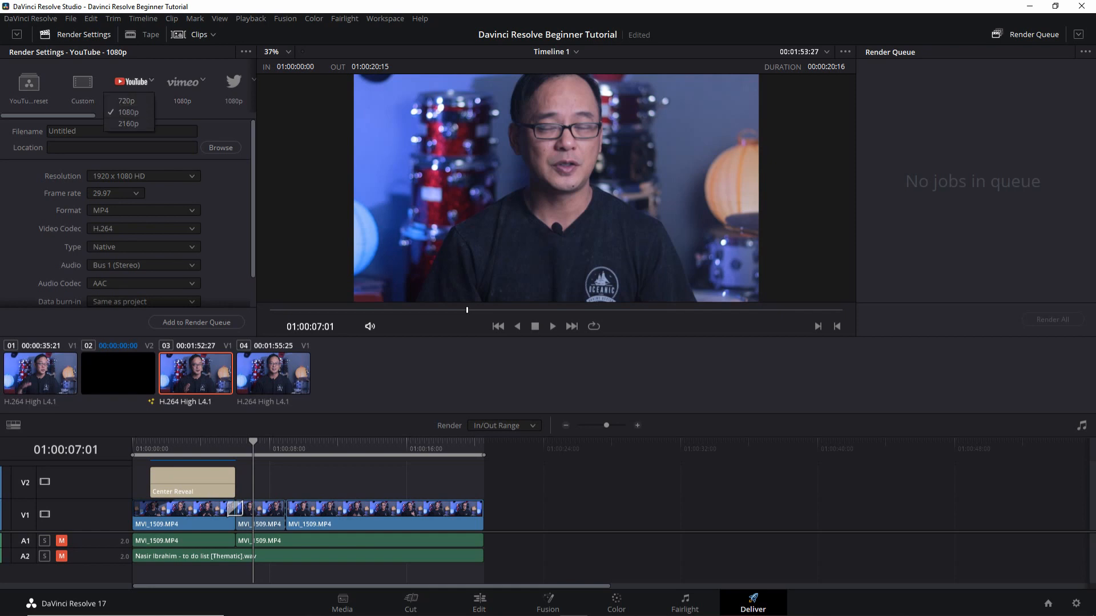
pyautogui.click(128, 112)
# - Name the render file DR and set its destination to the Desktop folder
pyautogui.moveTo(77, 131); pyautogui.dragTo(48, 131)
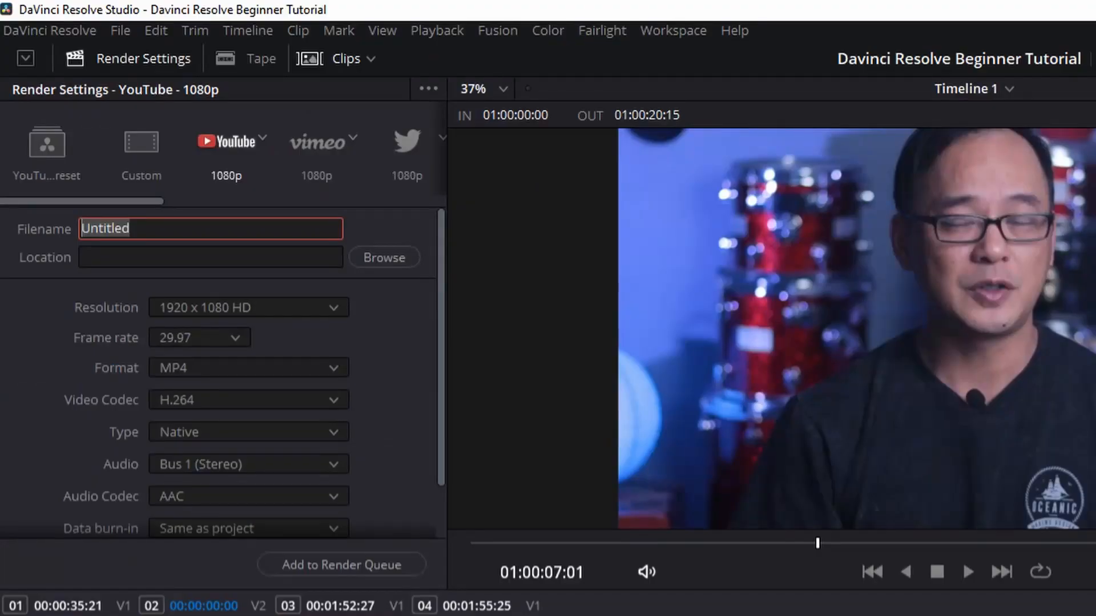
pyautogui.write('DR')
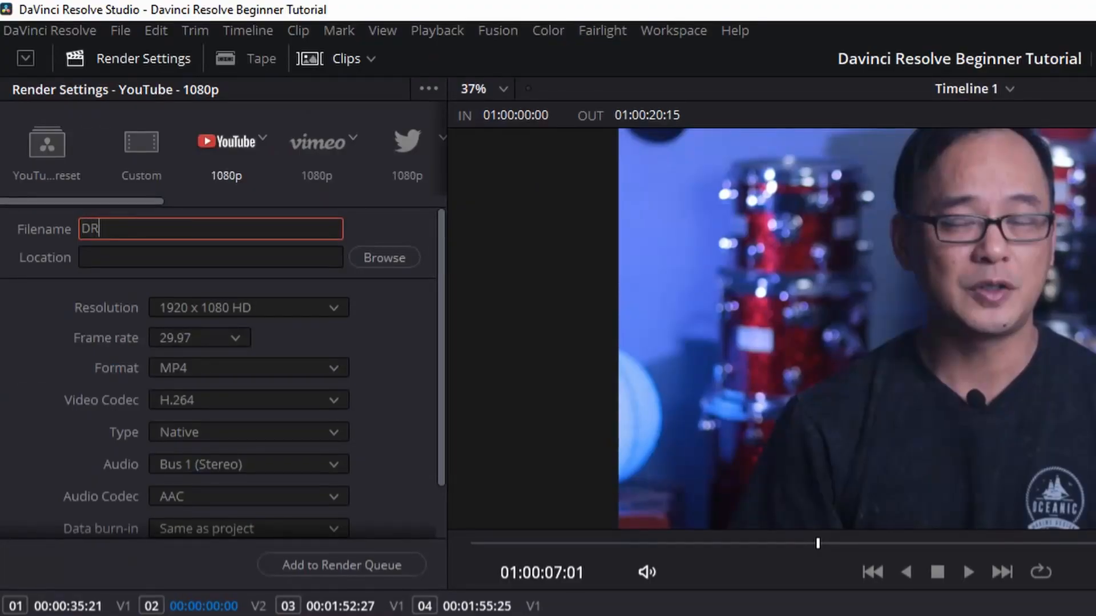
pyautogui.click(211, 257)
pyautogui.click(384, 257)
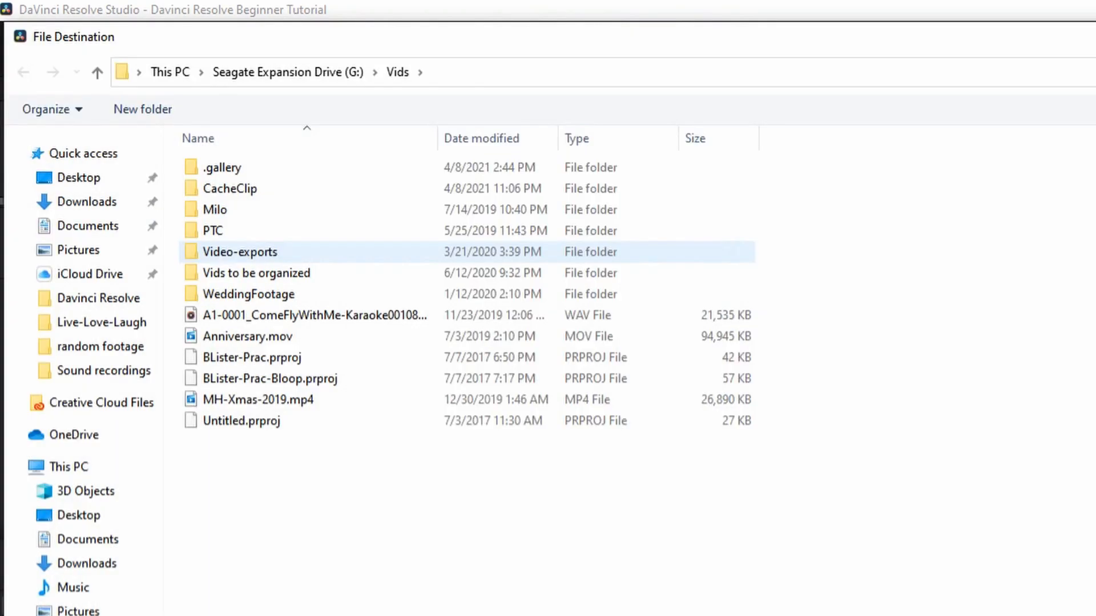
pyautogui.click(78, 178)
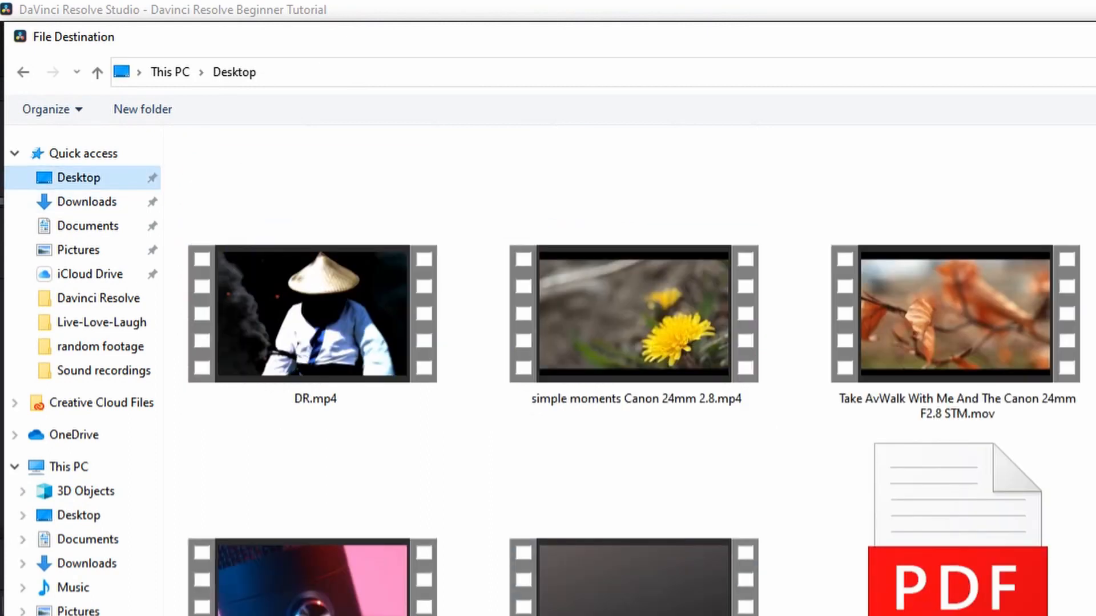
pyautogui.press('Return')
pyautogui.click(1008, 551)
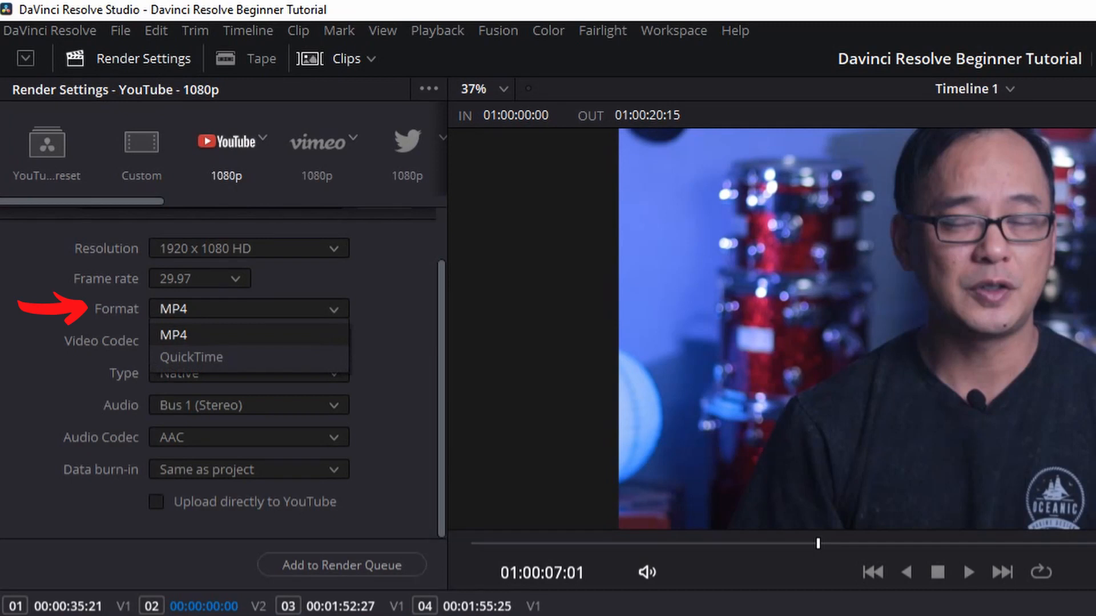
# - Try QuickTime as the export format and return it to MP4
pyautogui.click(192, 357)
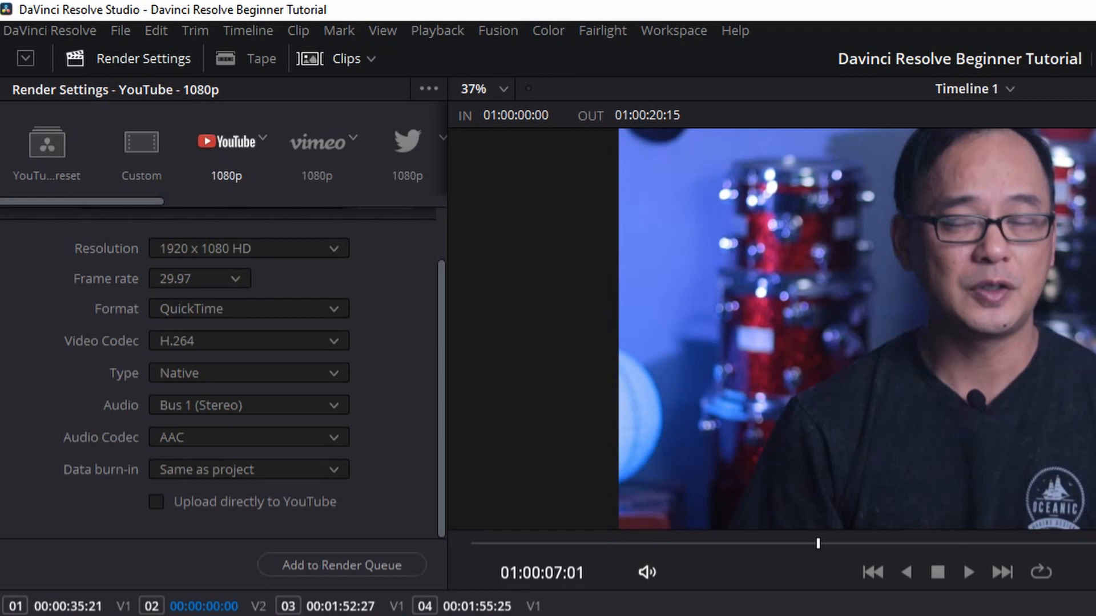
pyautogui.click(249, 309)
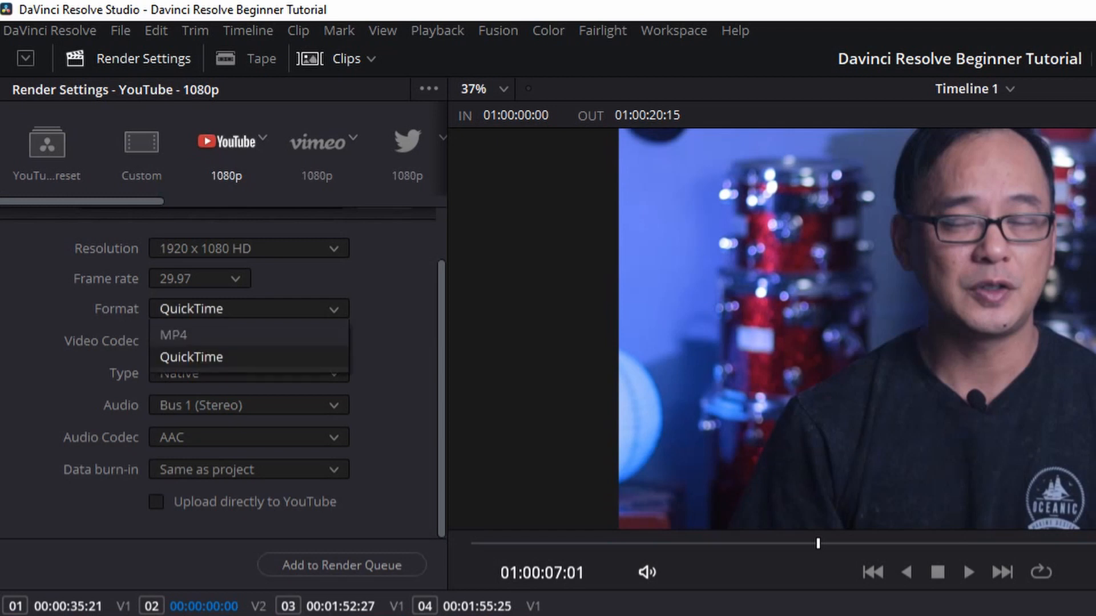
pyautogui.click(189, 335)
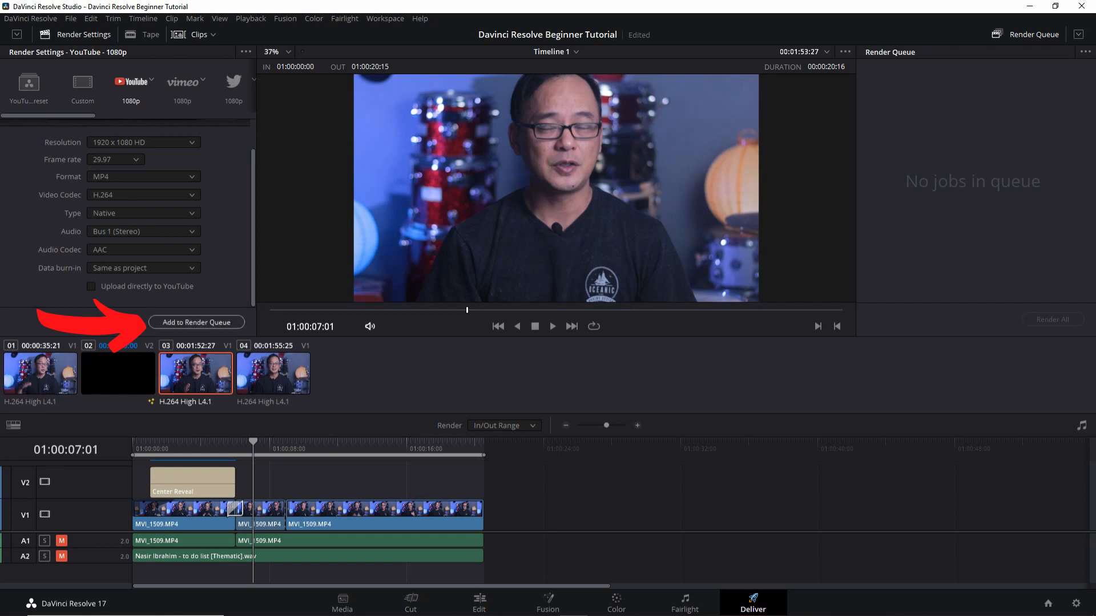
# - Add the export to the render queue and start rendering all jobs
pyautogui.click(197, 322)
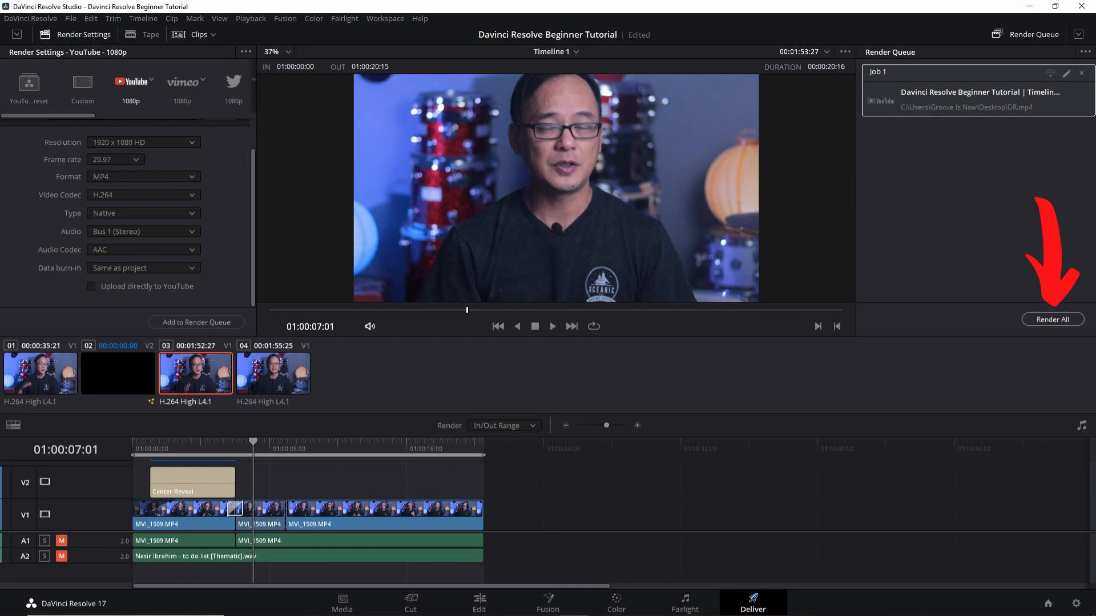
pyautogui.click(1052, 319)
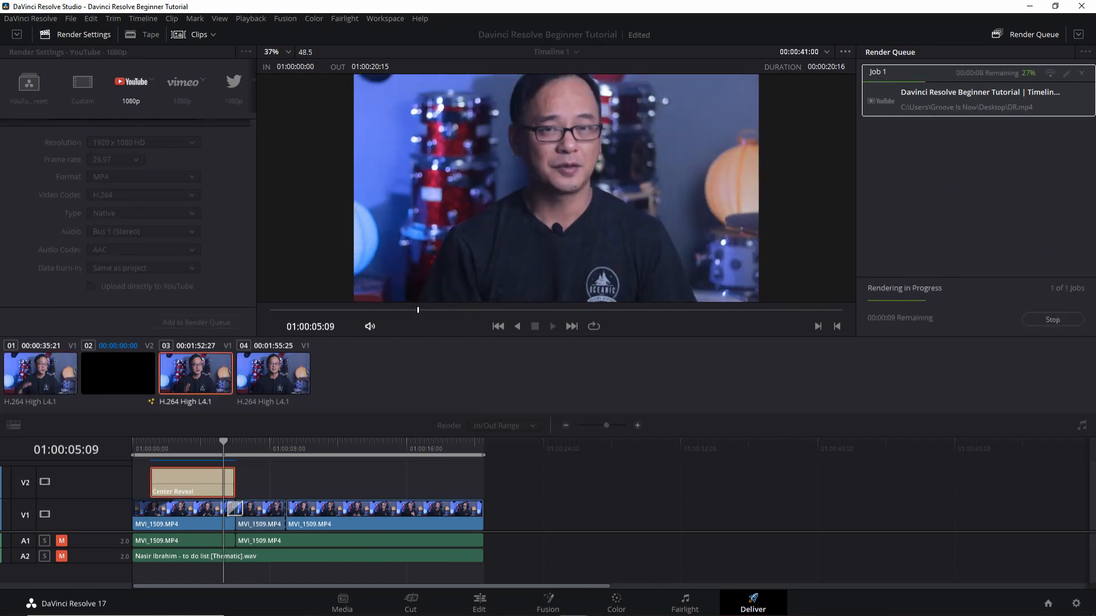